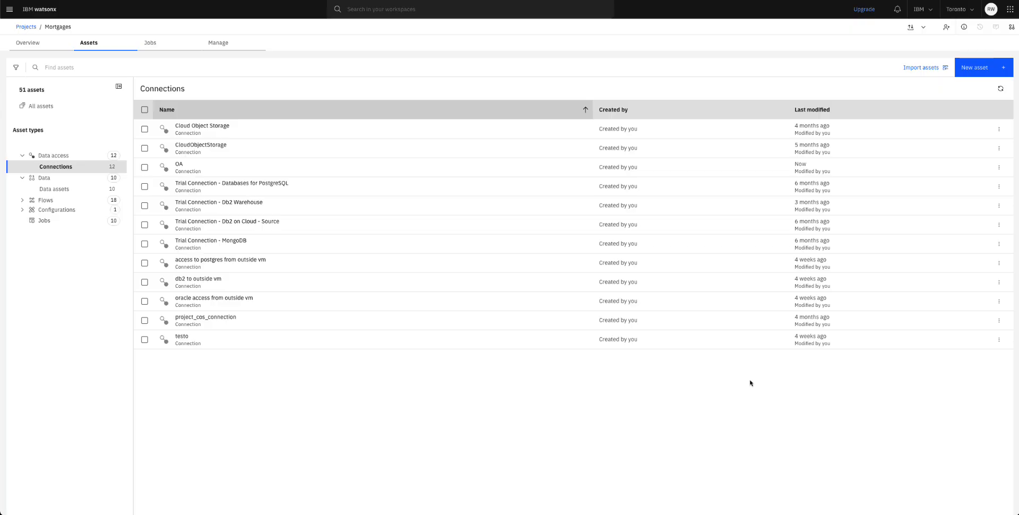
Step: Start a new data source connection, searching 'oracle' and choosing the Oracle Database for DataStage connector
left_click(976, 67)
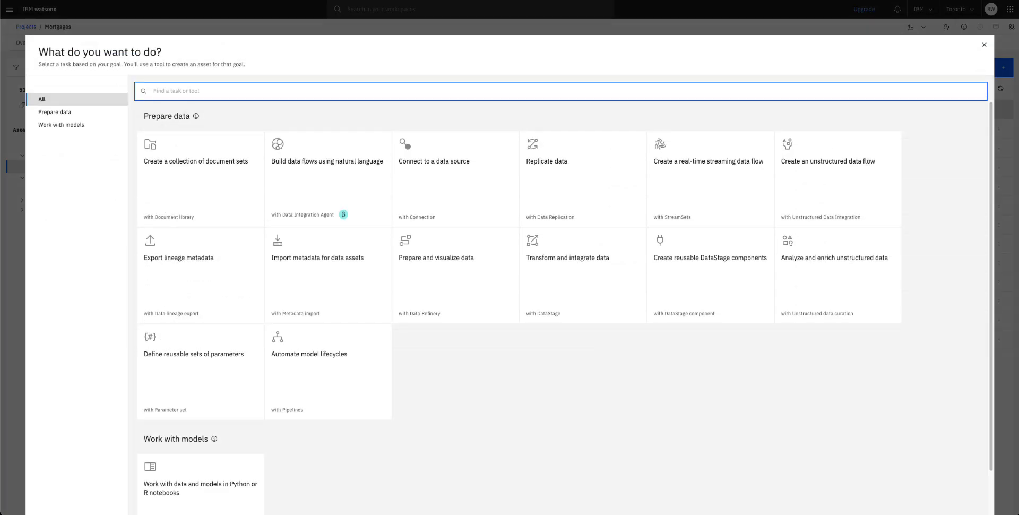
left_click(441, 184)
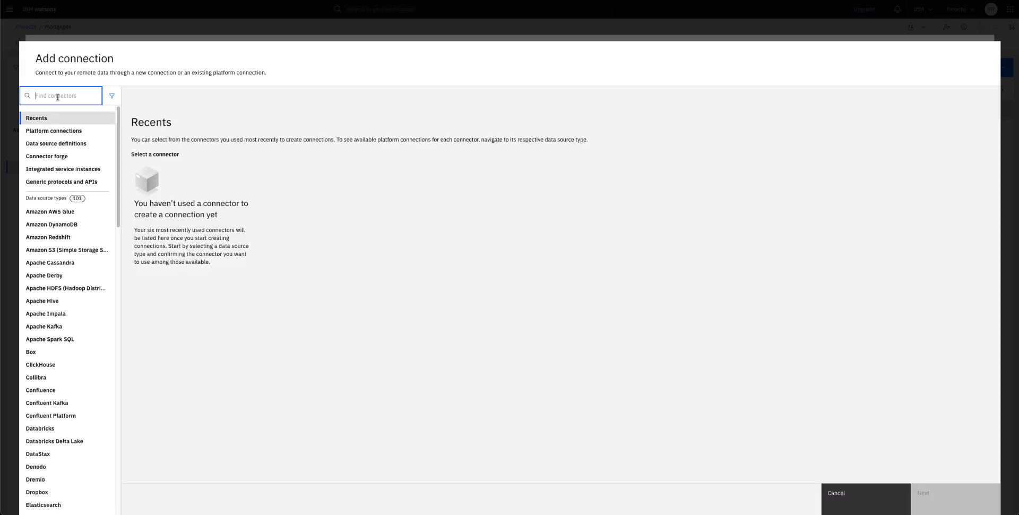
type("oracle")
left_click(44, 215)
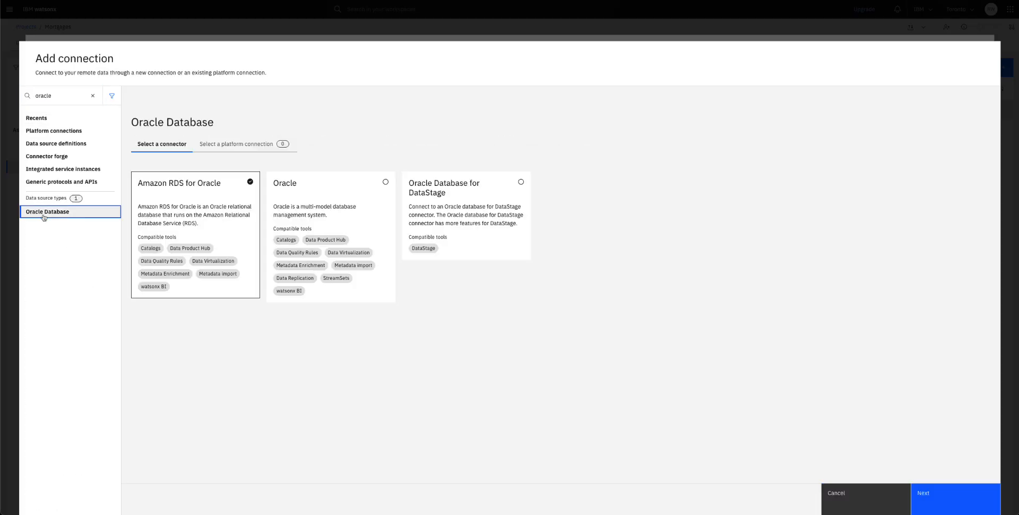
left_click(522, 183)
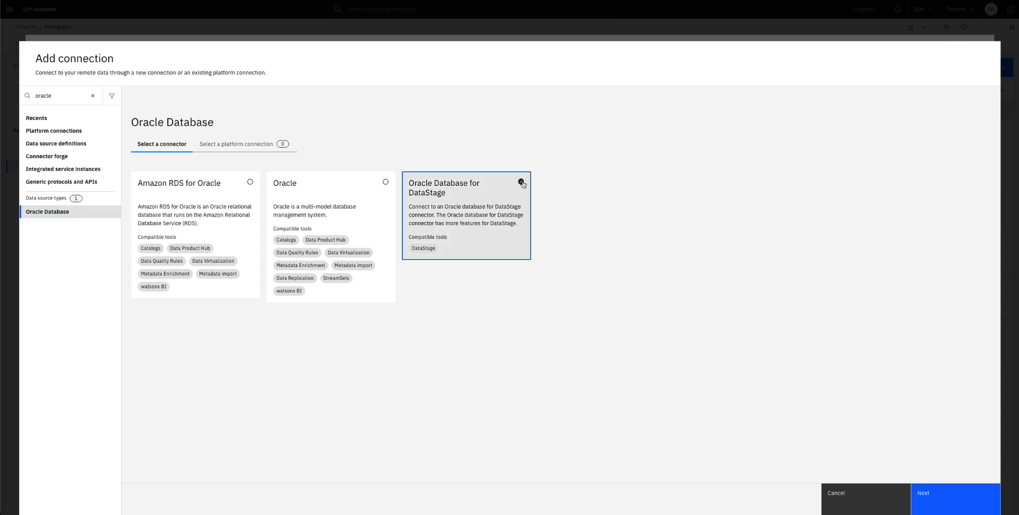
left_click(947, 496)
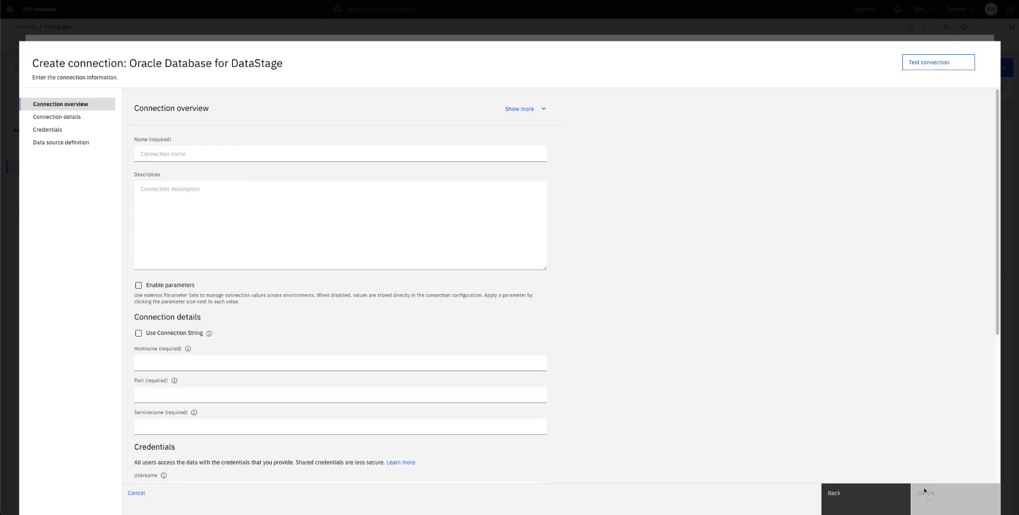
Step: Name the connection Oracle_AWS and enter the hostname, port 1521 and service name FREEPDB1
left_click(162, 154)
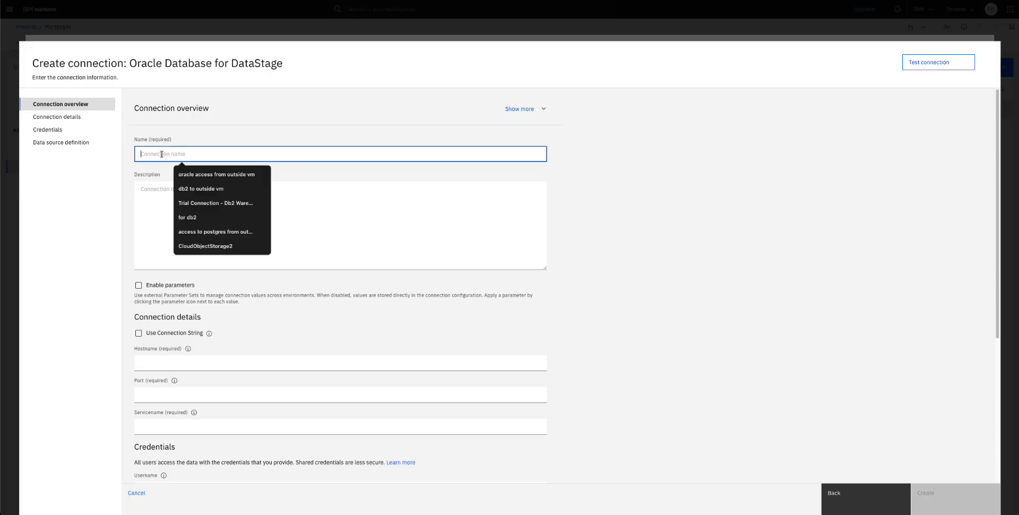
type("Or")
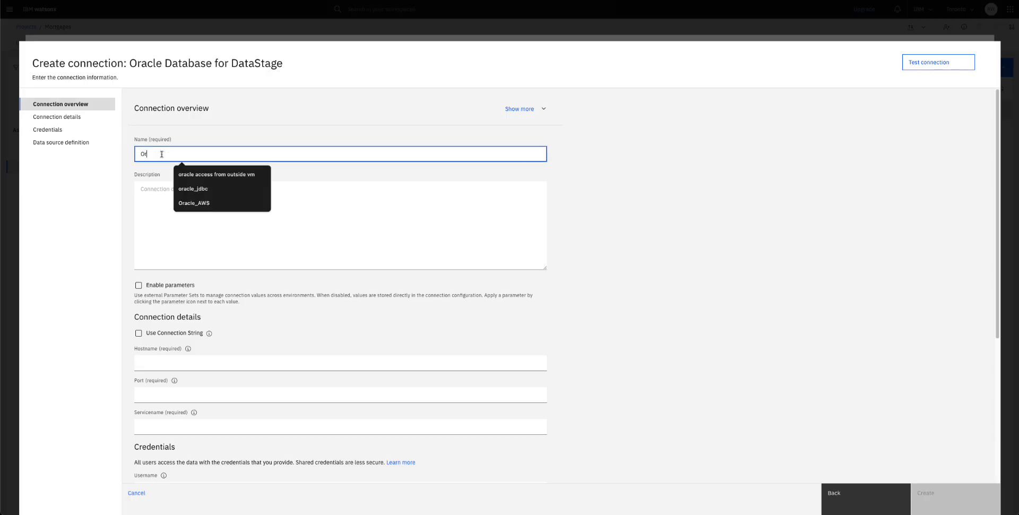
type("acle_")
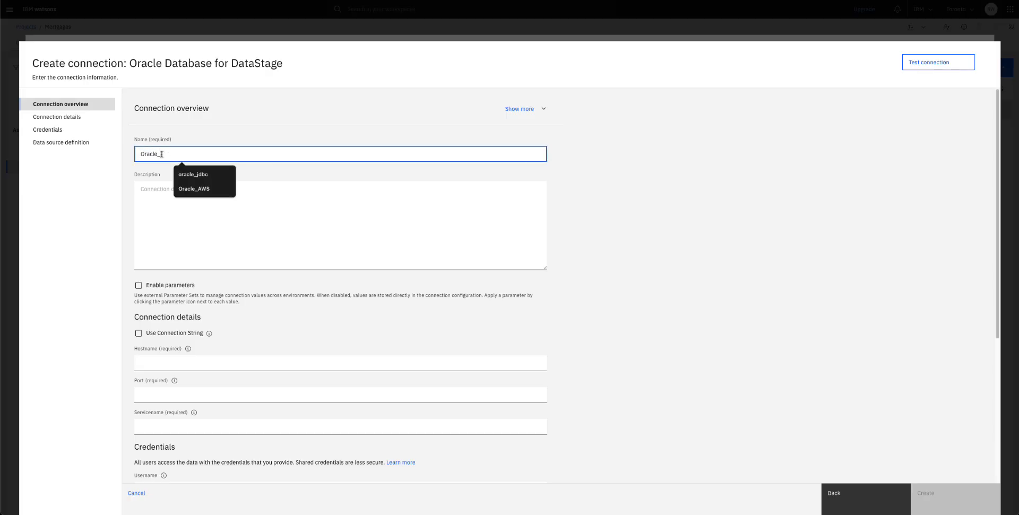
type("AWS")
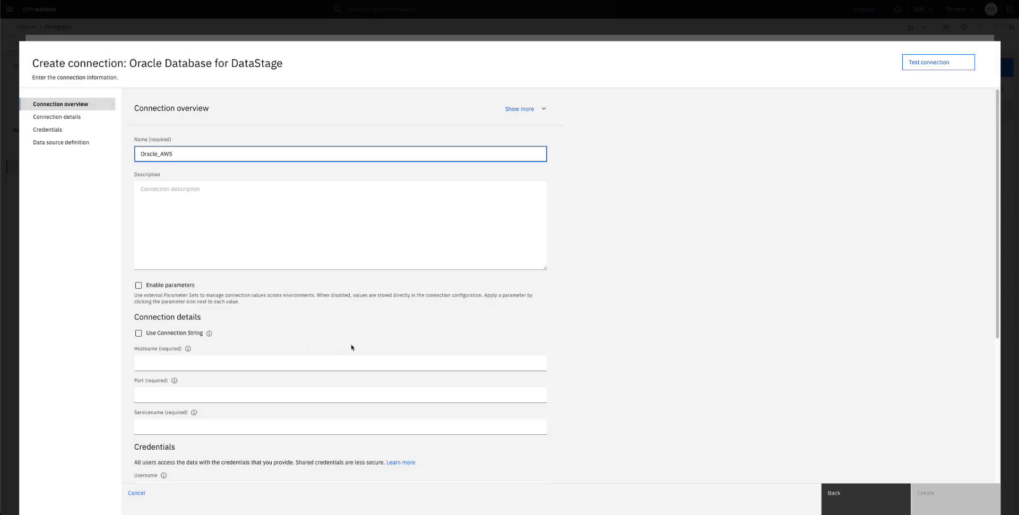
left_click(153, 362)
type("ec2-54-202-98-251.us-west-2.compute.amazonaws.com")
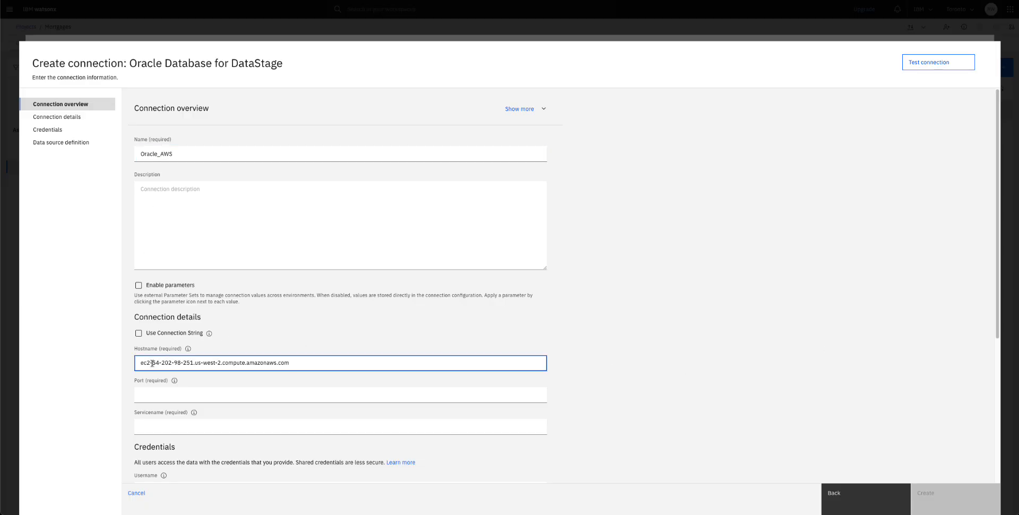
left_click(158, 394)
type("1521")
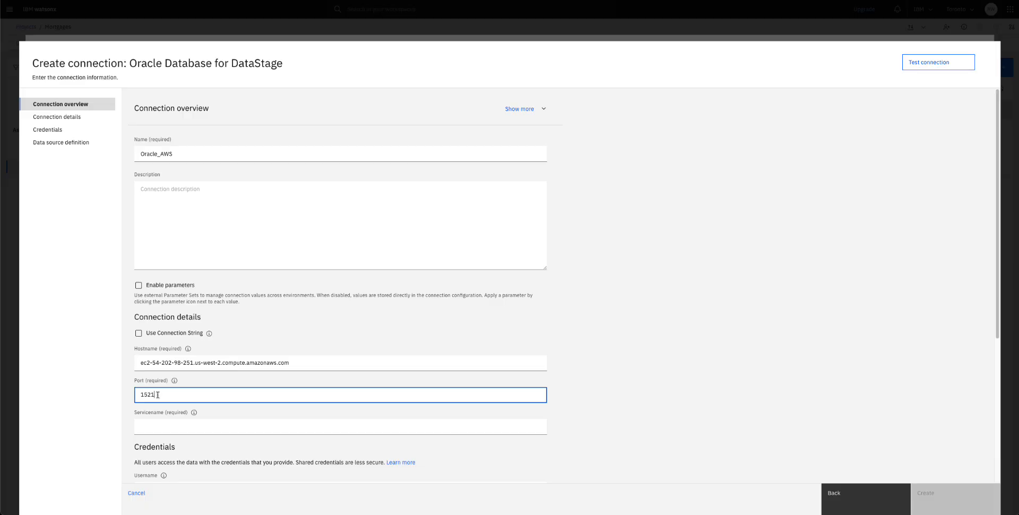
left_click(149, 426)
type("FREEPDB1")
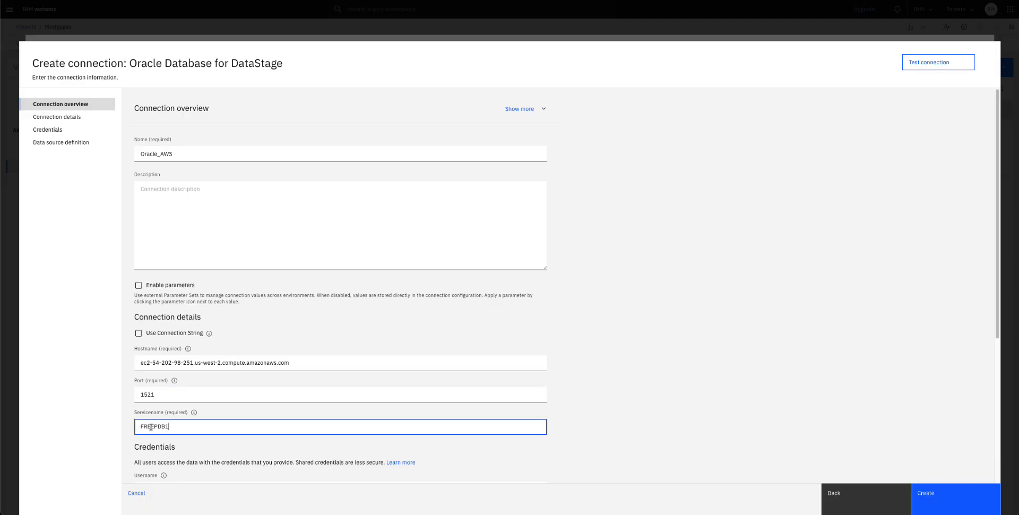
Step: Enter the database username and password, test the connection, and create it
scroll(245, 401, "down", 5)
left_click(164, 265)
type("training")
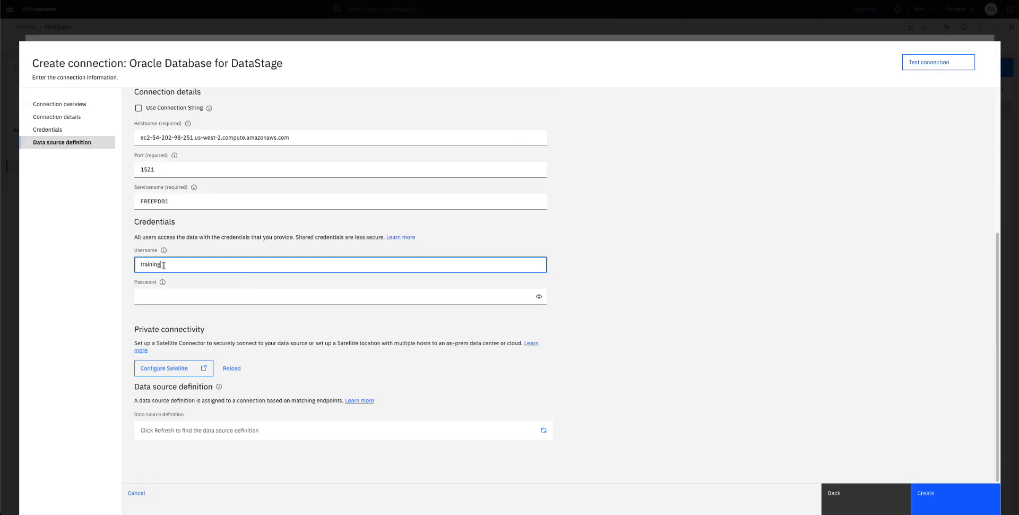
left_click(161, 296)
key("ctrl+v")
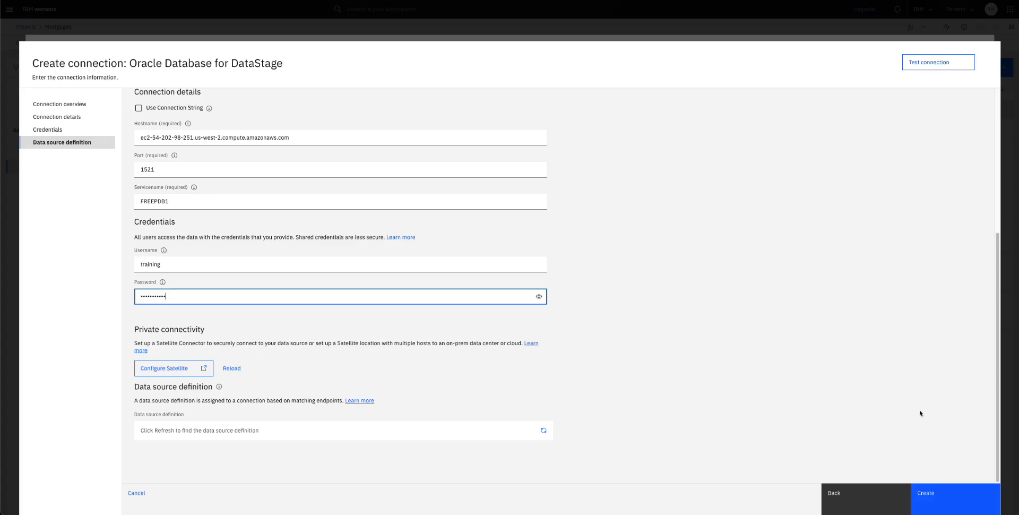
left_click(938, 62)
left_click(938, 62)
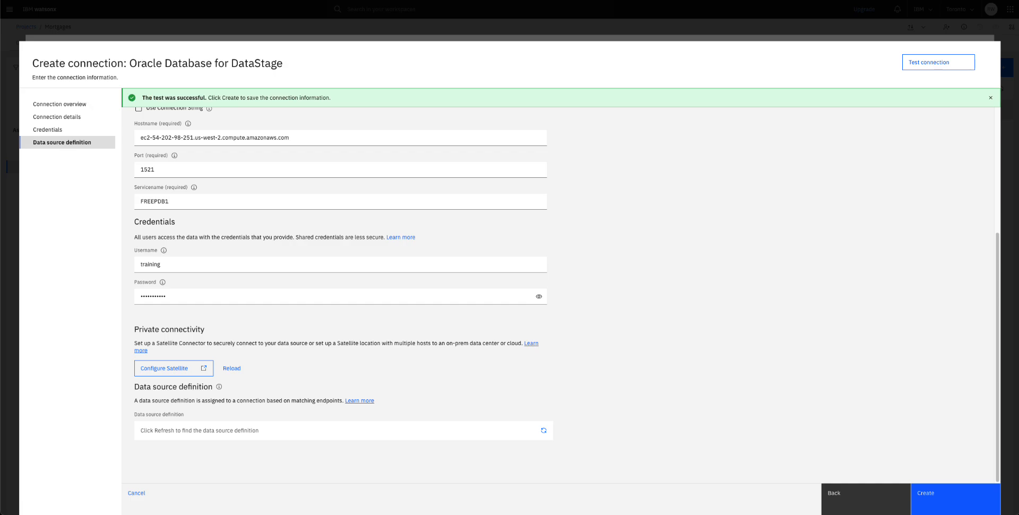
left_click(930, 496)
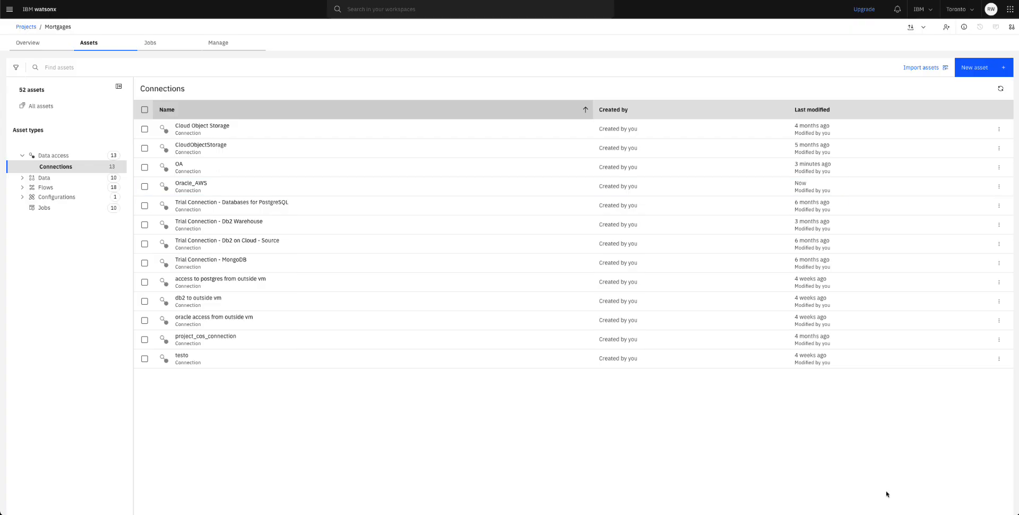
Step: Create a Transform and integrate data flow named 'Parameter Lab 14'
left_click(980, 69)
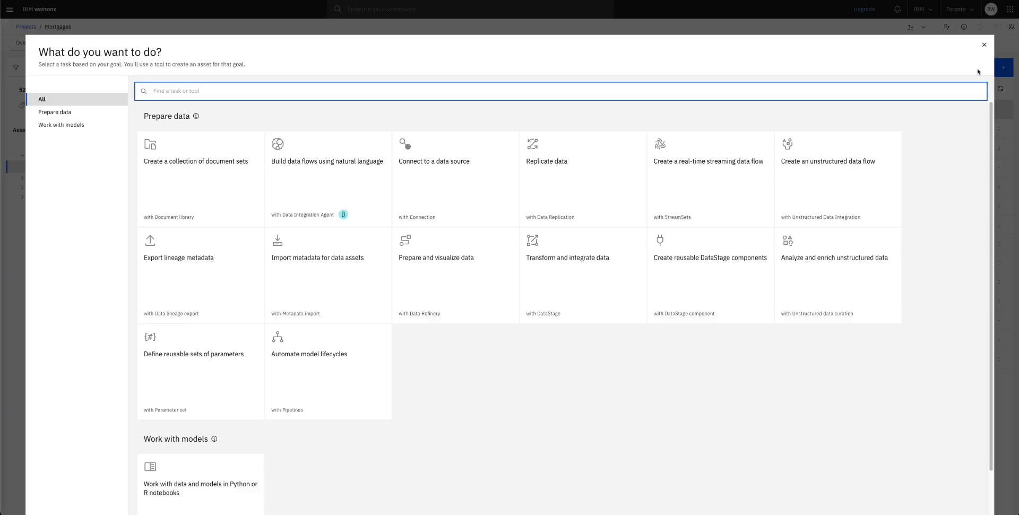
left_click(601, 311)
left_click(172, 132)
type("Par")
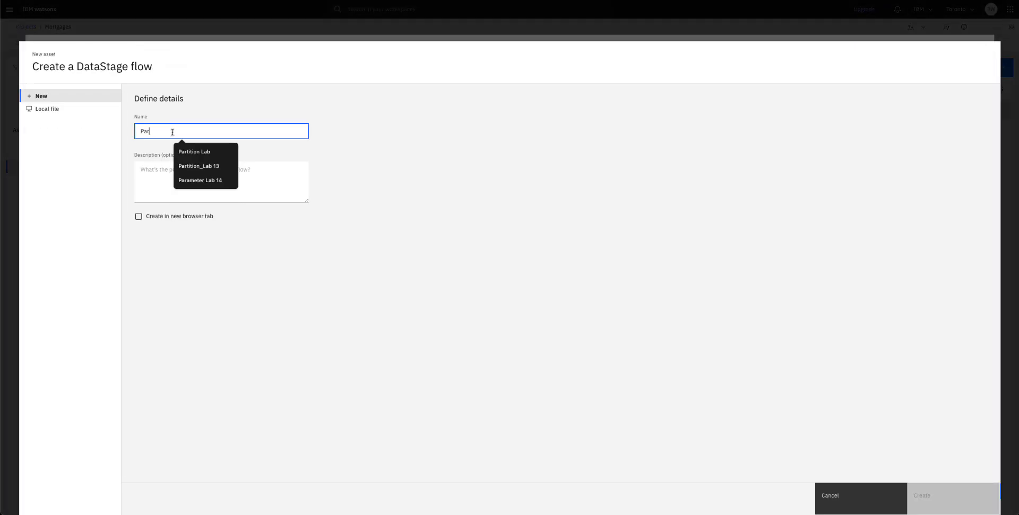
type("ameter Lab 14")
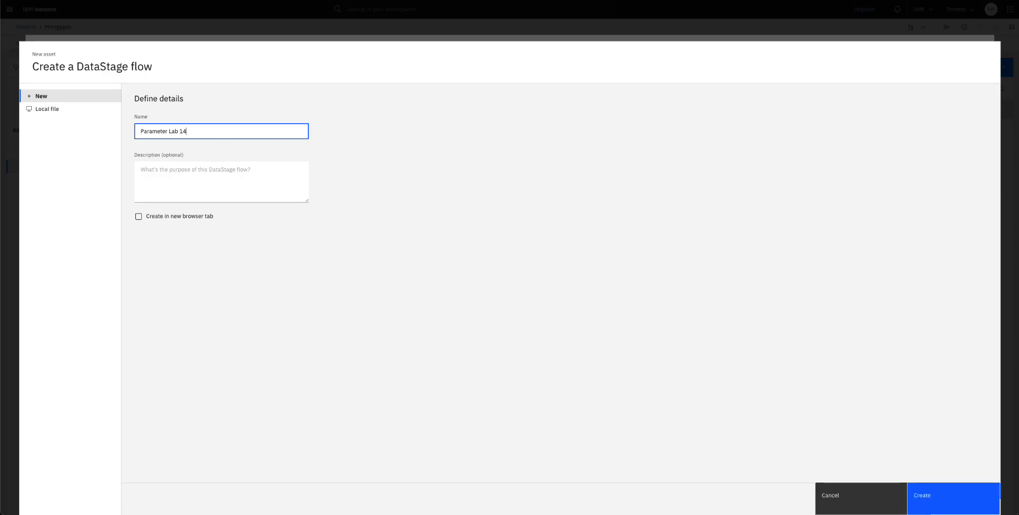
left_click(953, 498)
left_click(40, 44)
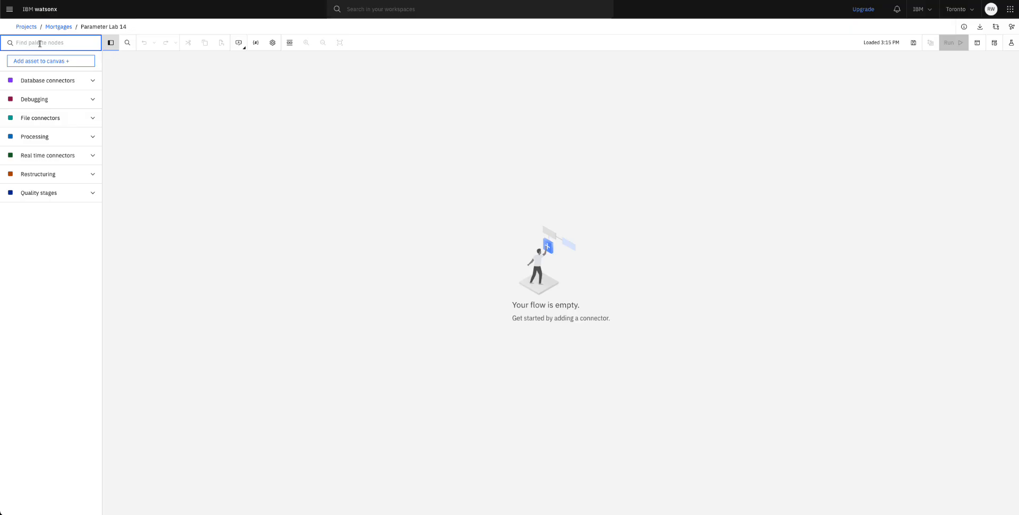
Step: Place an Oracle Database for DataStage source and a Peek stage on the canvas and link Oracle to Peek
type("oracle")
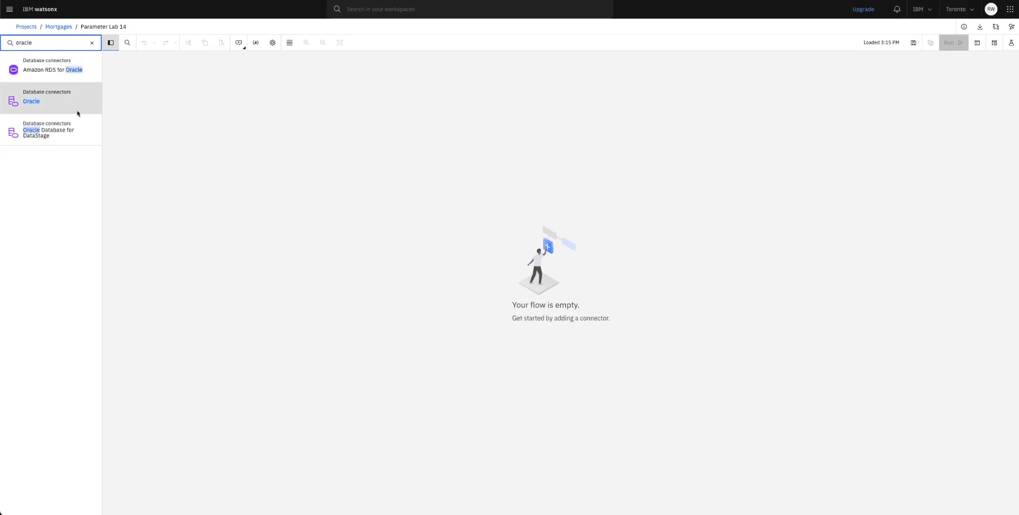
left_click_drag(66, 135, 284, 209)
type("pe")
left_click_drag(34, 43, 429, 208)
type("ek")
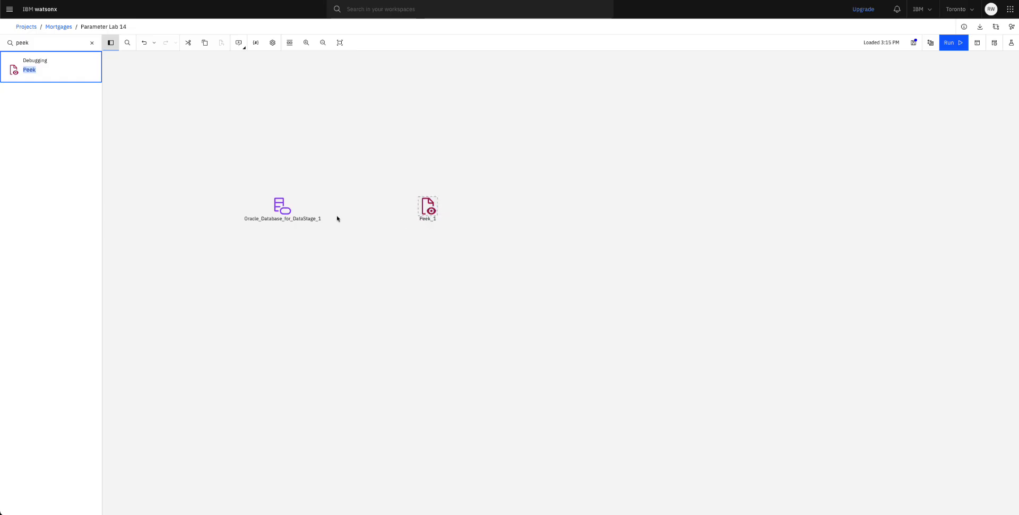
left_click_drag(295, 206, 431, 212)
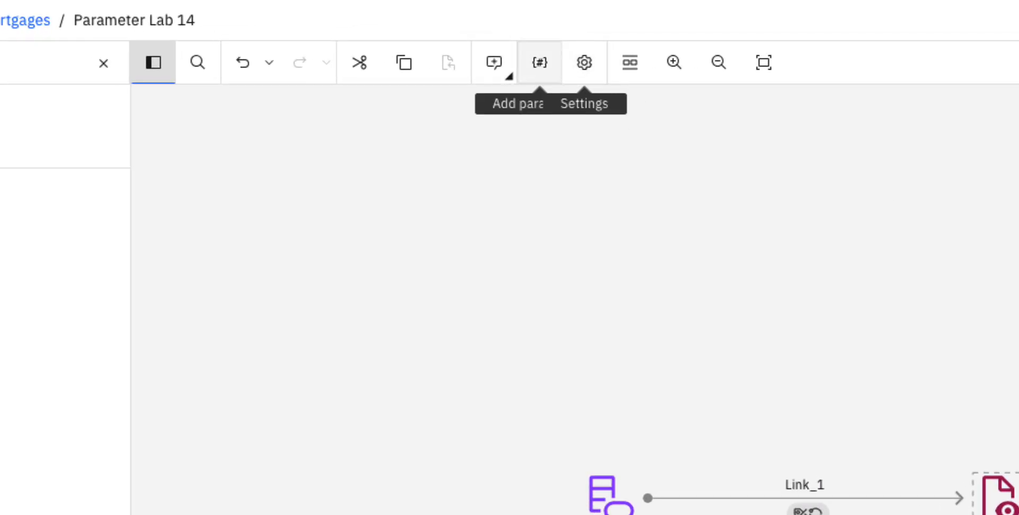
Step: Create local parameter p_table with prompt 'Table name to read' and default value CUSTOMERS
left_click(540, 62)
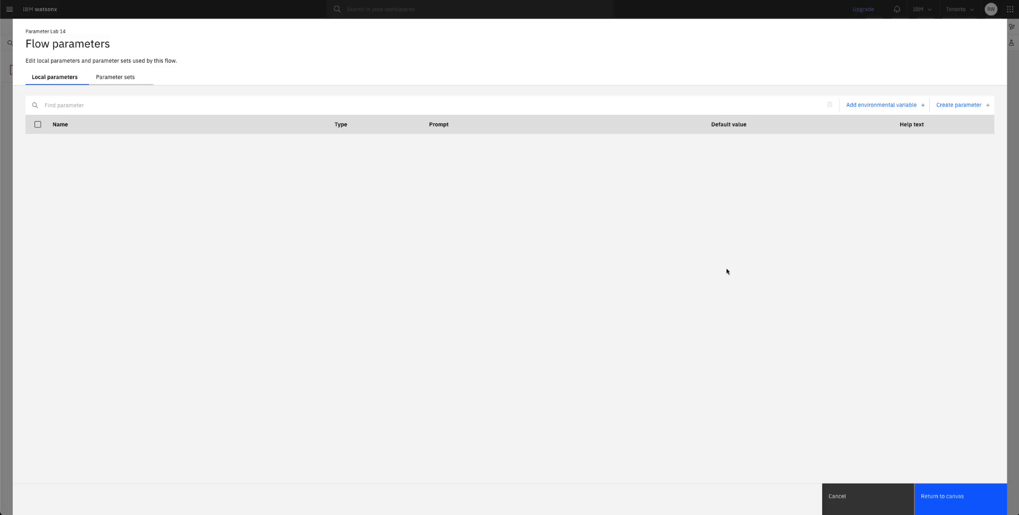
left_click(962, 105)
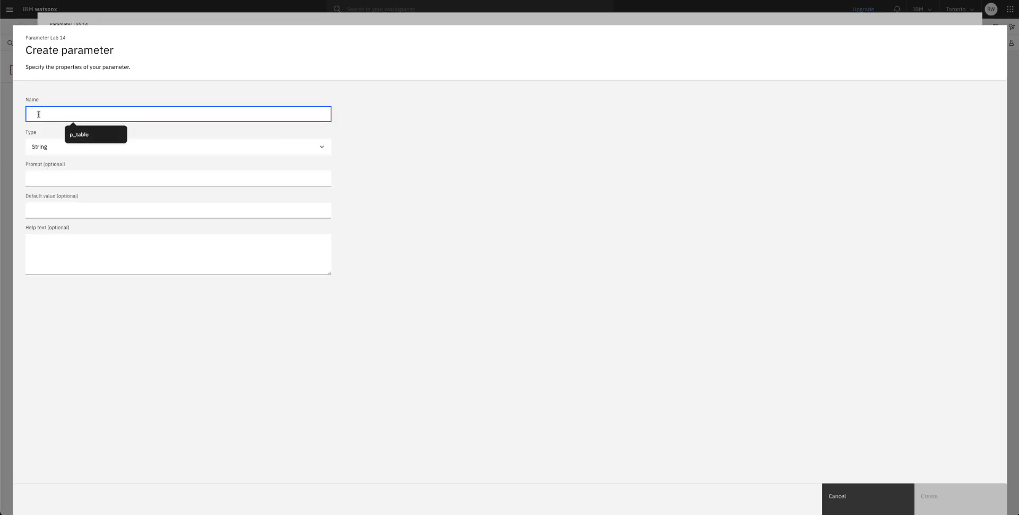
type("p")
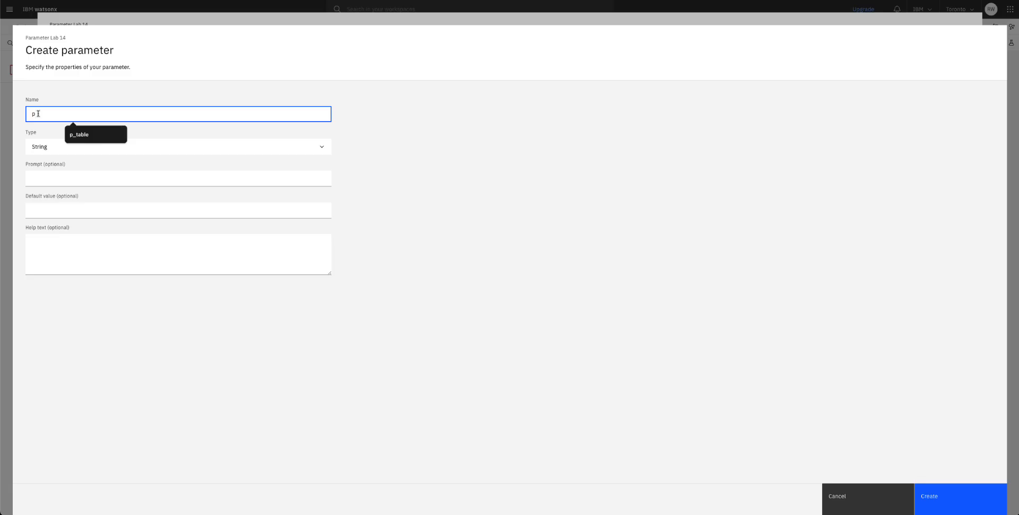
type("_table")
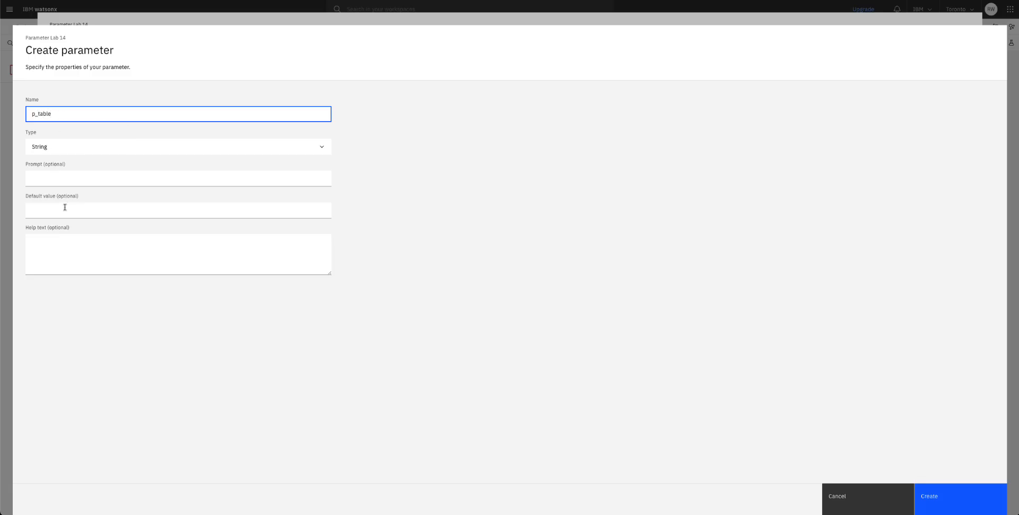
left_click(54, 178)
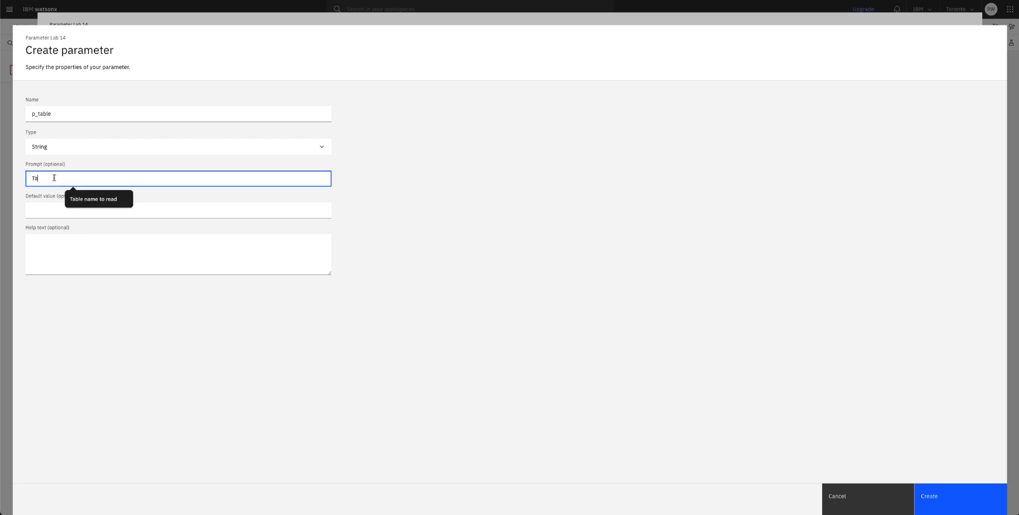
type("ble name to read")
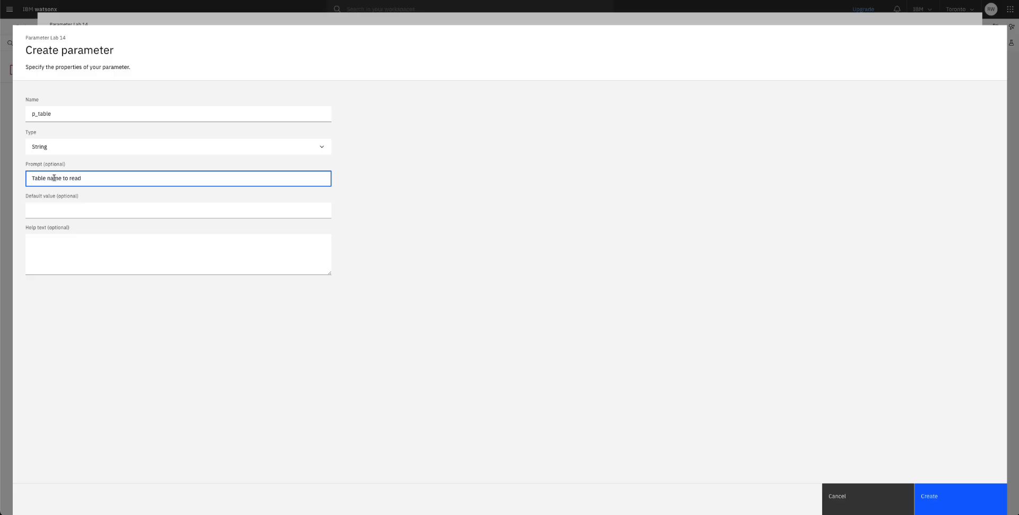
left_click(60, 209)
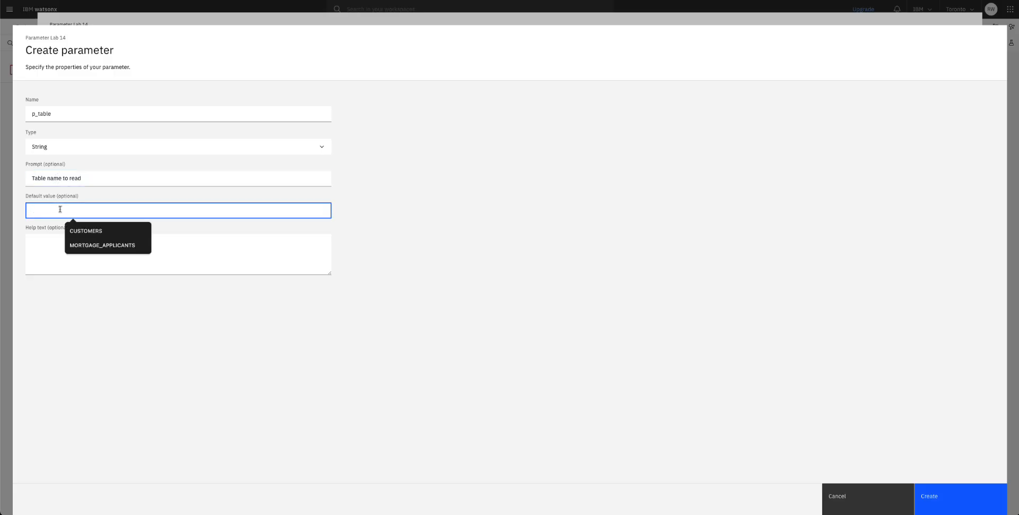
type("CUSTO")
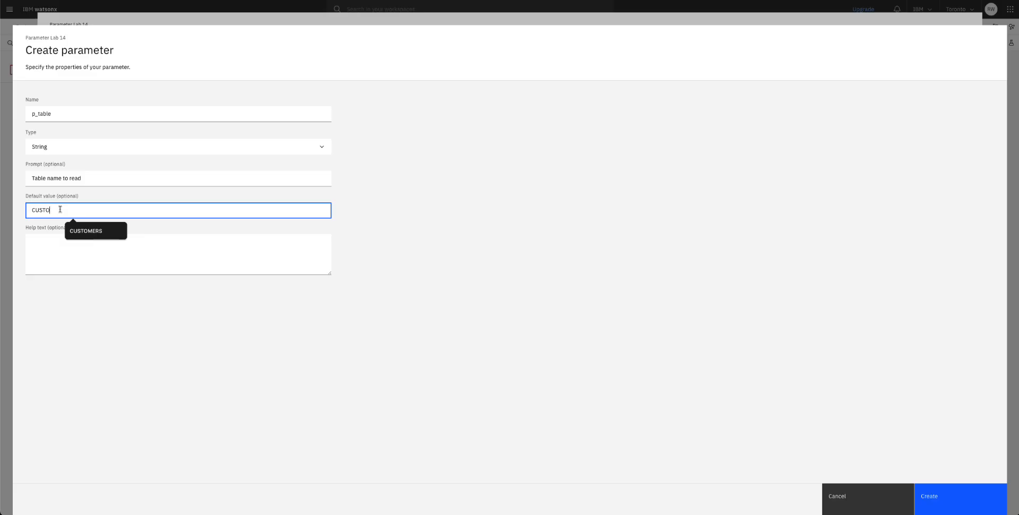
type("MERS")
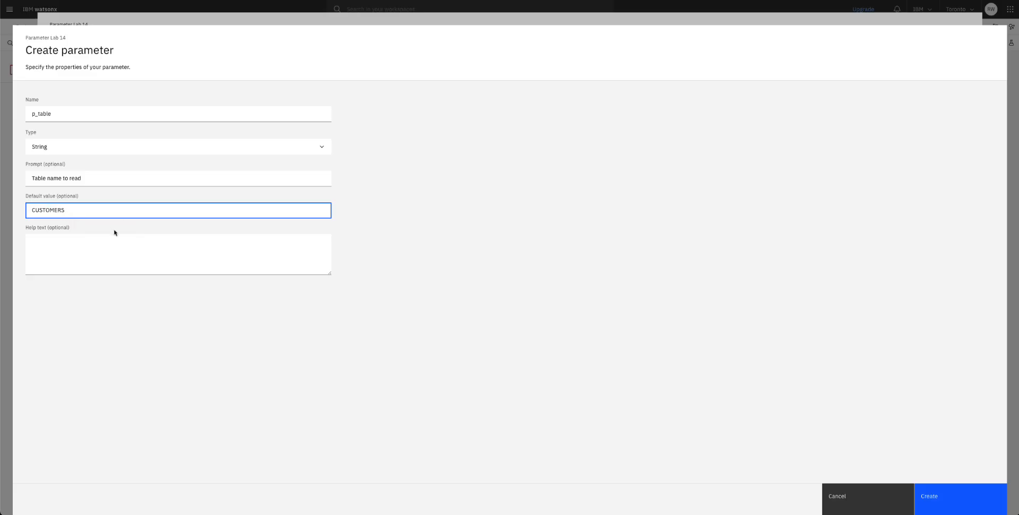
left_click(927, 502)
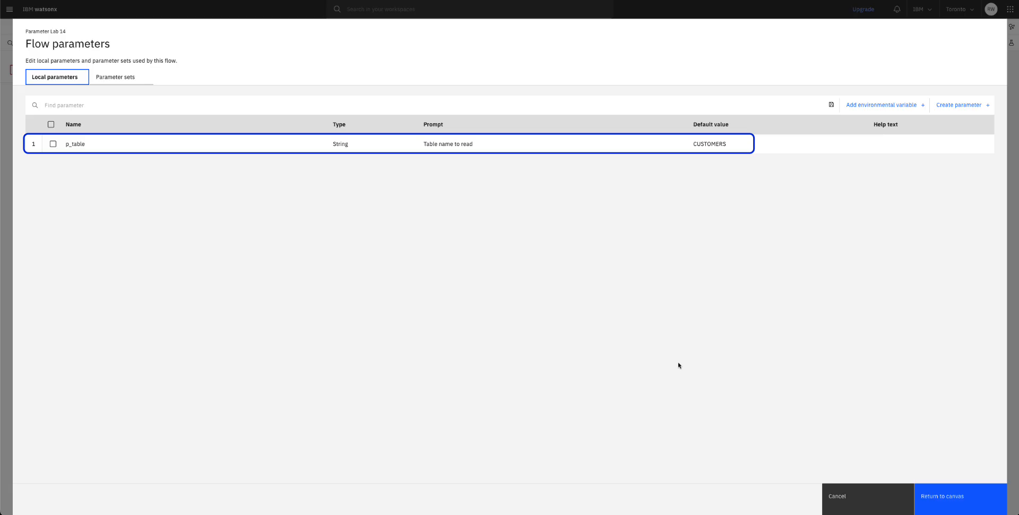
left_click(955, 502)
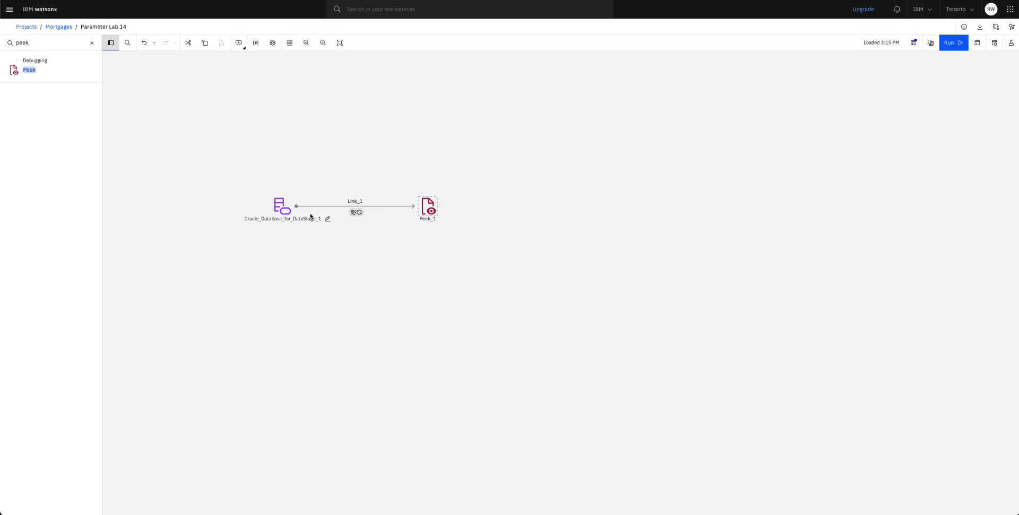
Step: Set the Oracle stage's connection to Oracle_AWS and expand the Usage settings of its output
double_click(289, 212)
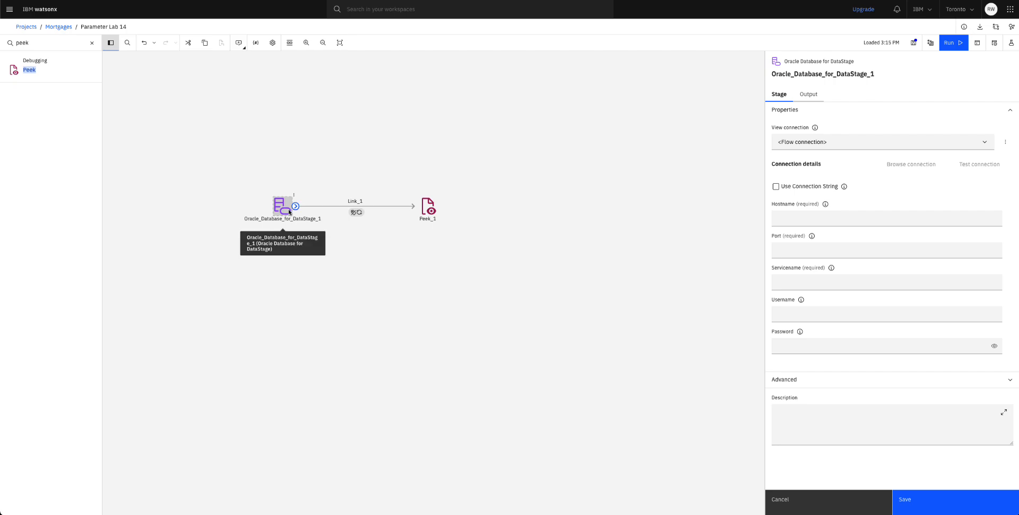
left_click(806, 143)
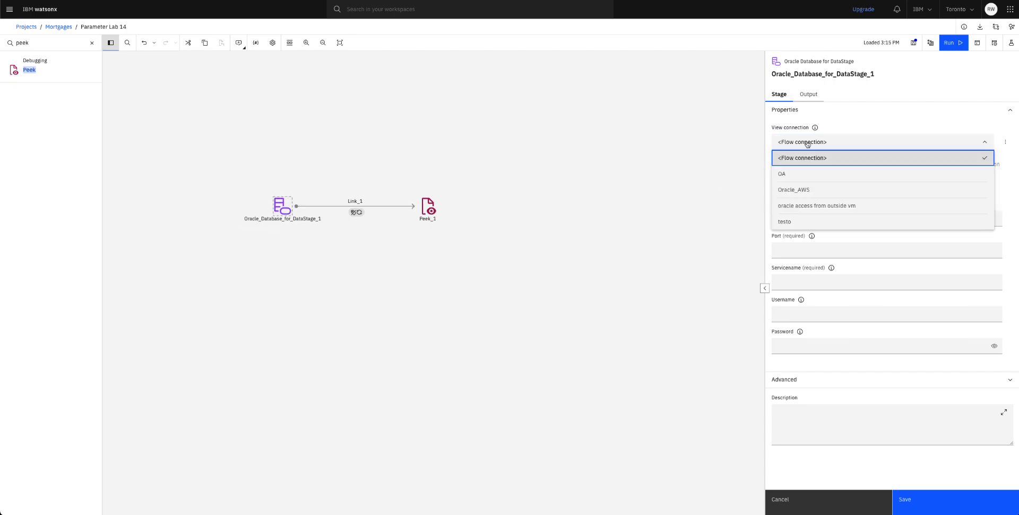
left_click(793, 190)
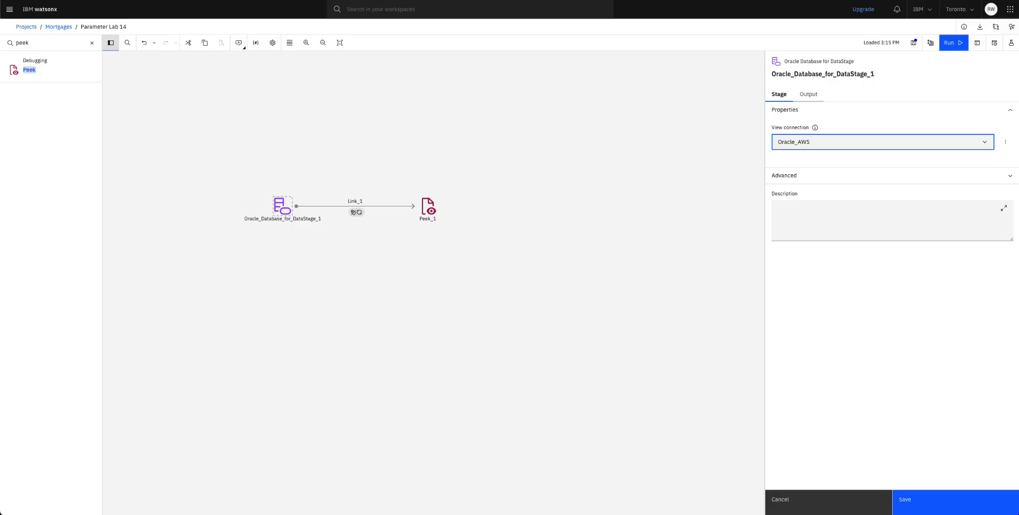
left_click(816, 95)
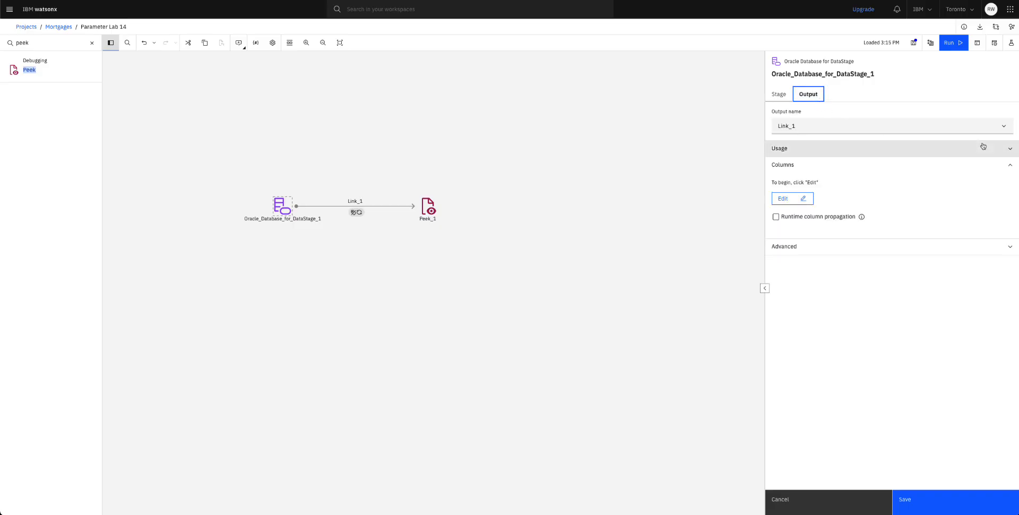
left_click(1008, 149)
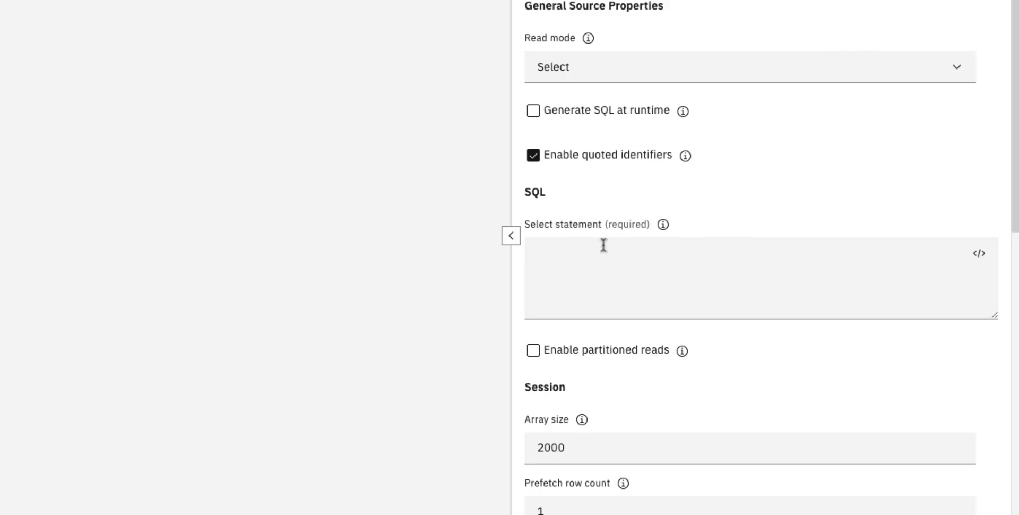
Step: Turn off Generate SQL at runtime and set the select statement to SELECT * FROM TRAINING.#p_table#;
left_click(559, 257)
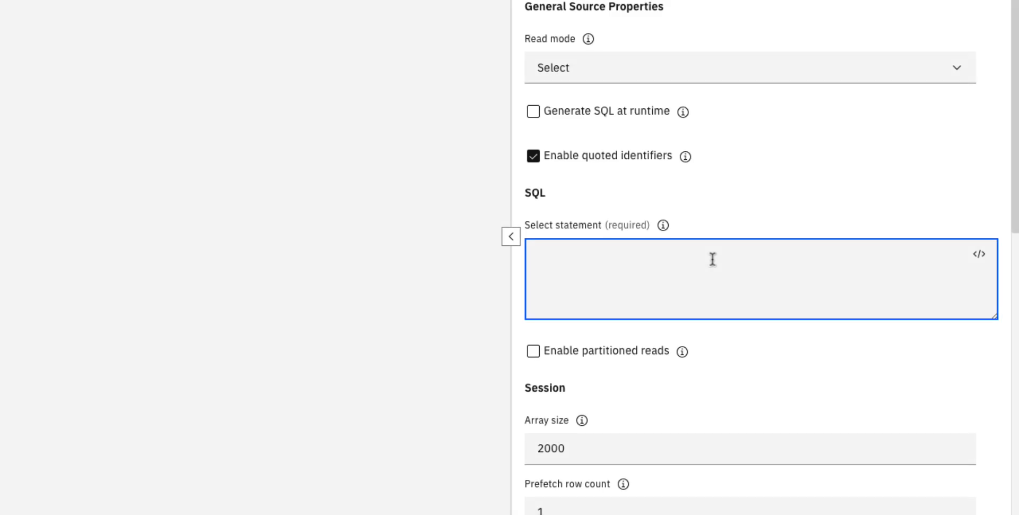
left_click(535, 113)
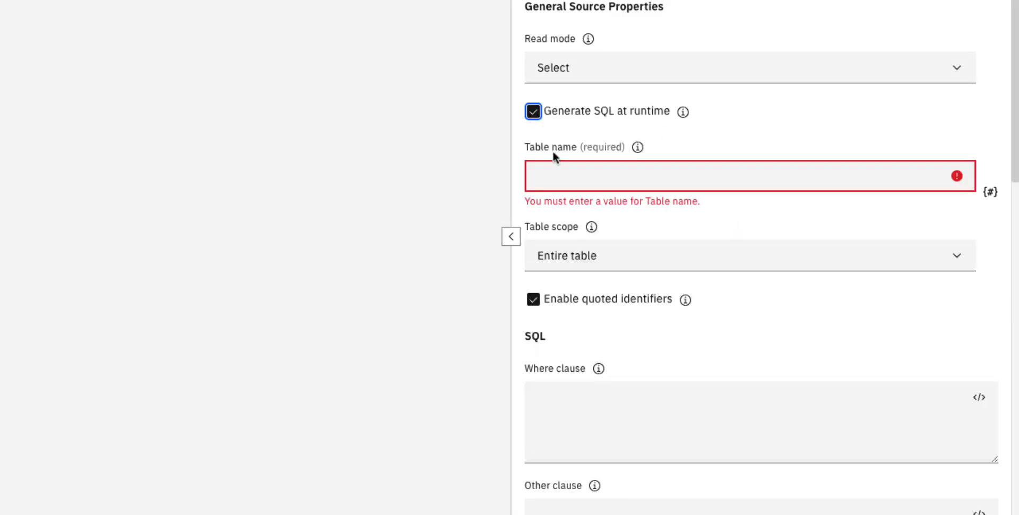
left_click(524, 127)
type("#p_")
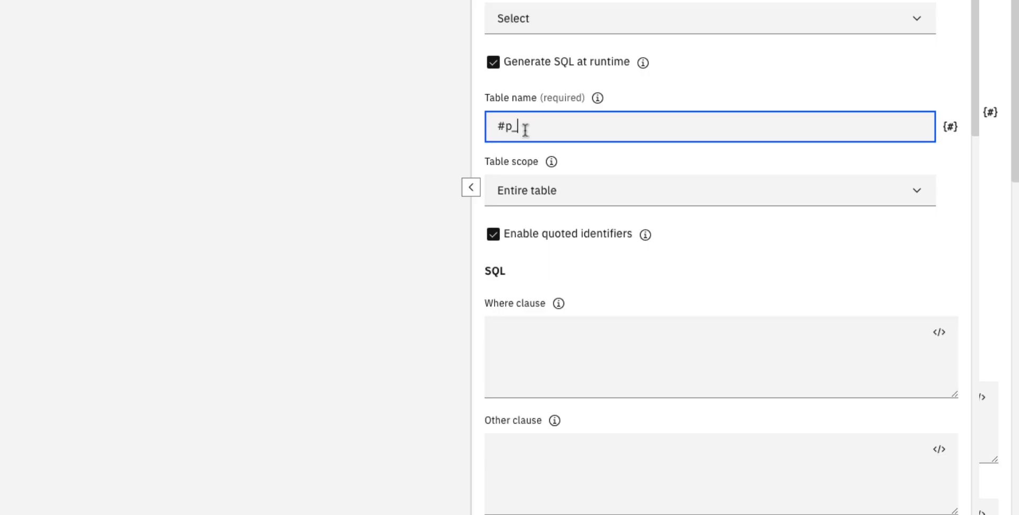
type("table")
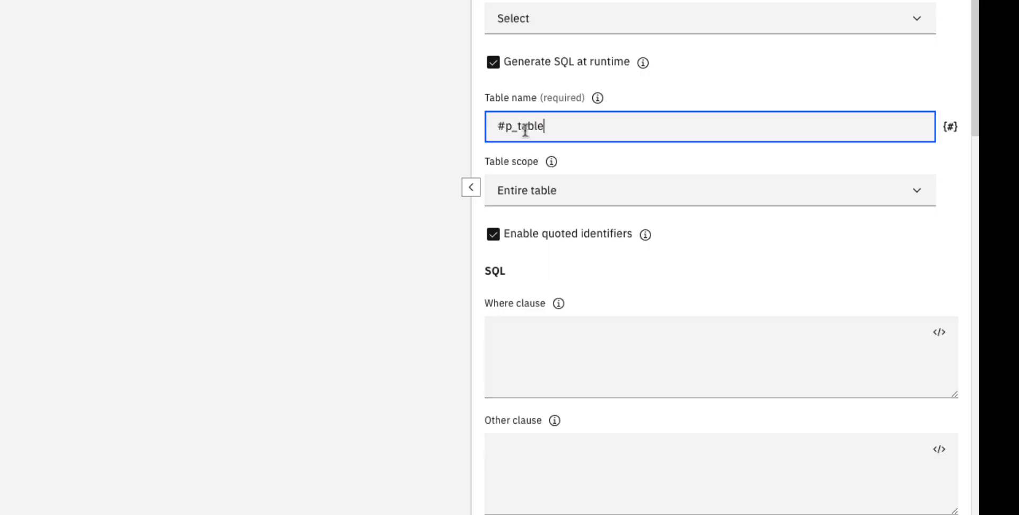
type("#")
left_click(493, 62)
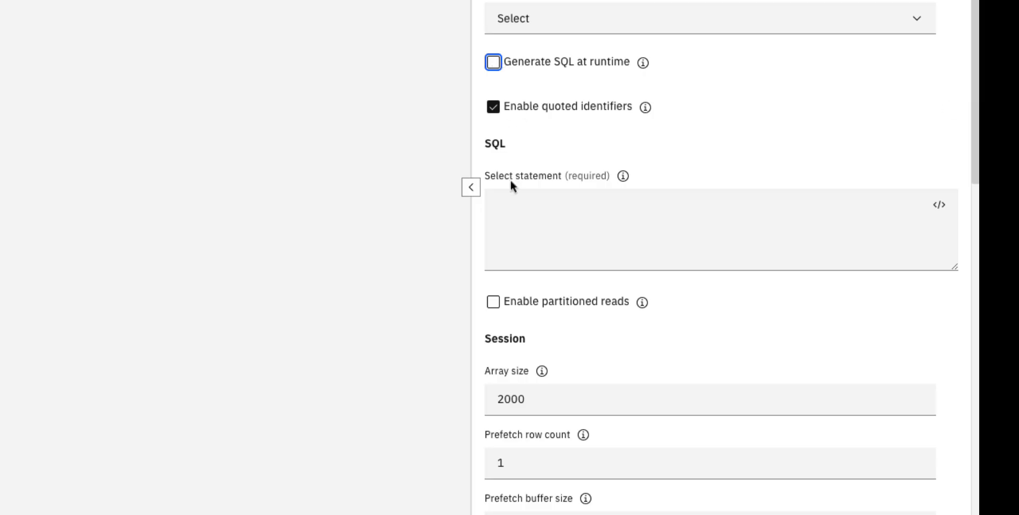
left_click(505, 209)
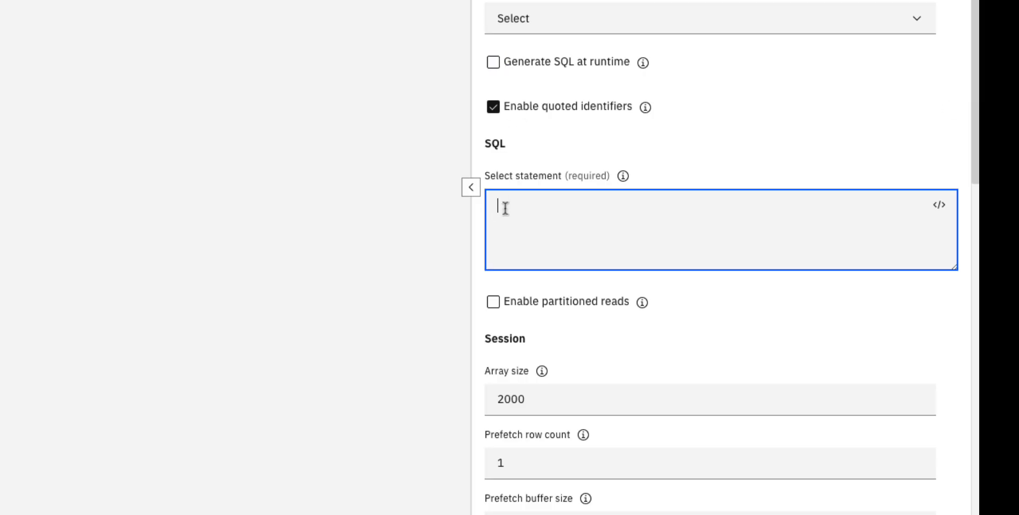
type("SELECT * FROM TRAINING.#")
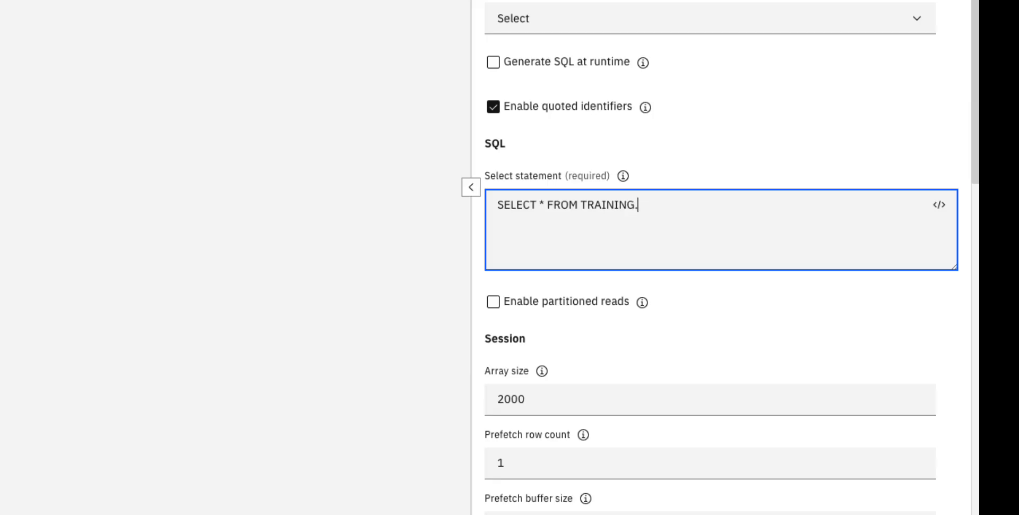
type("p_table#;")
left_click(790, 137)
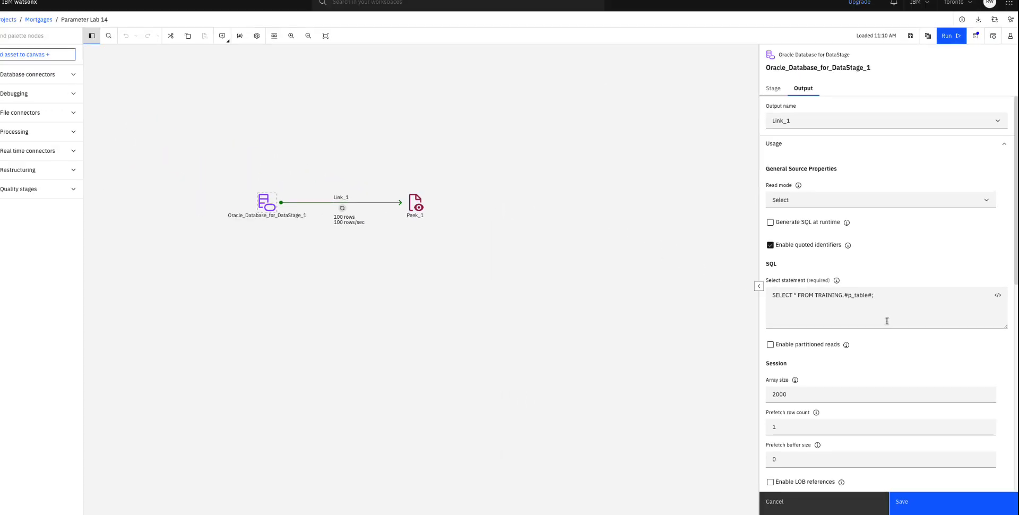
Step: Enable runtime column propagation on the Oracle stage's output columns and save the stage
scroll(889, 323, "down", 5)
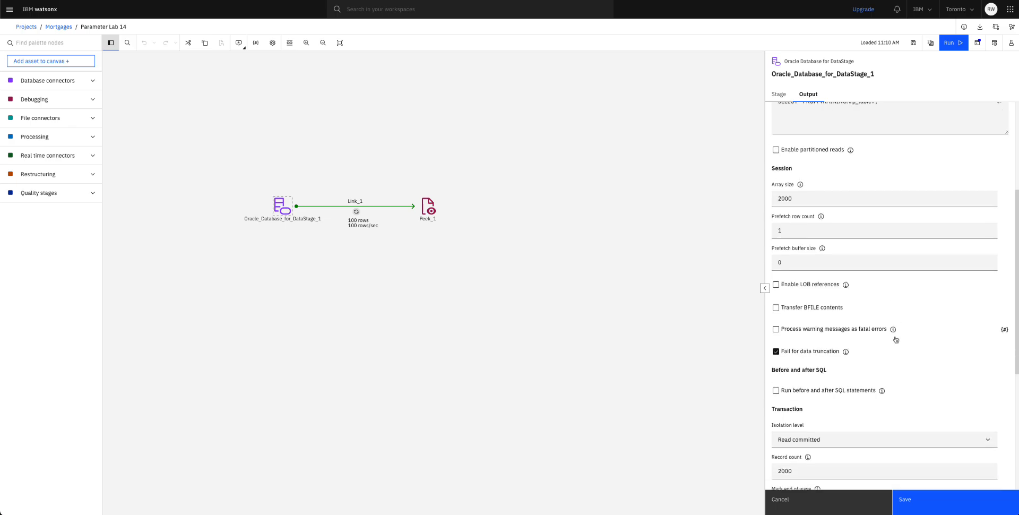
scroll(896, 339, "down", 5)
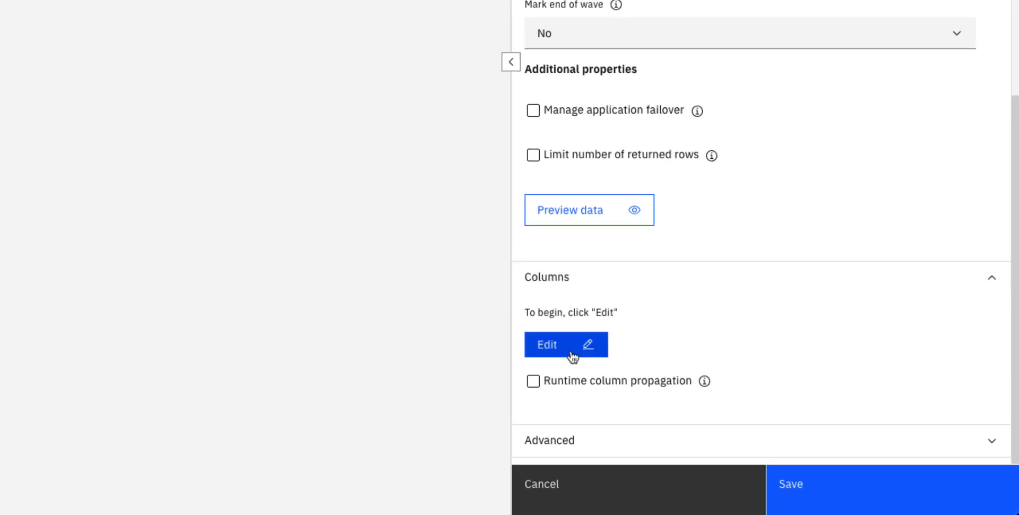
left_click(534, 382)
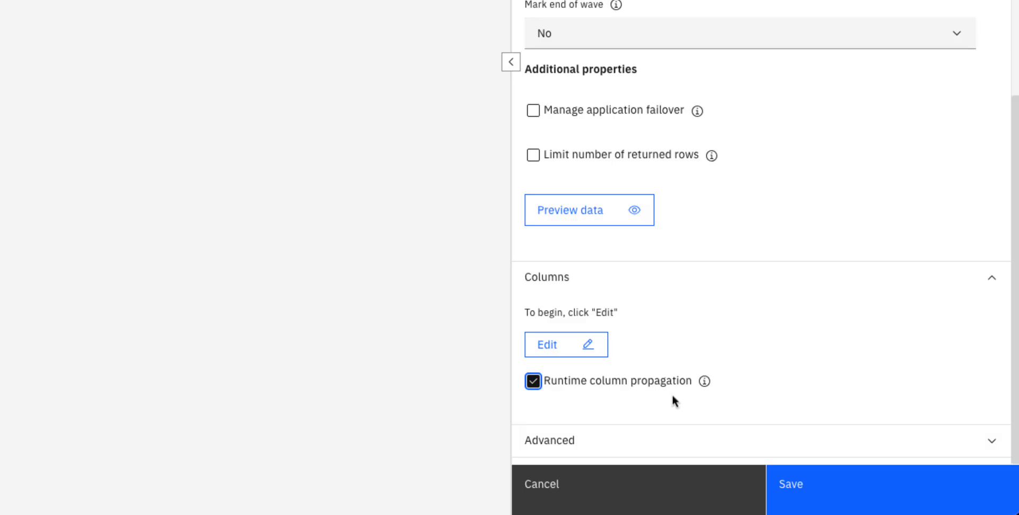
left_click(813, 496)
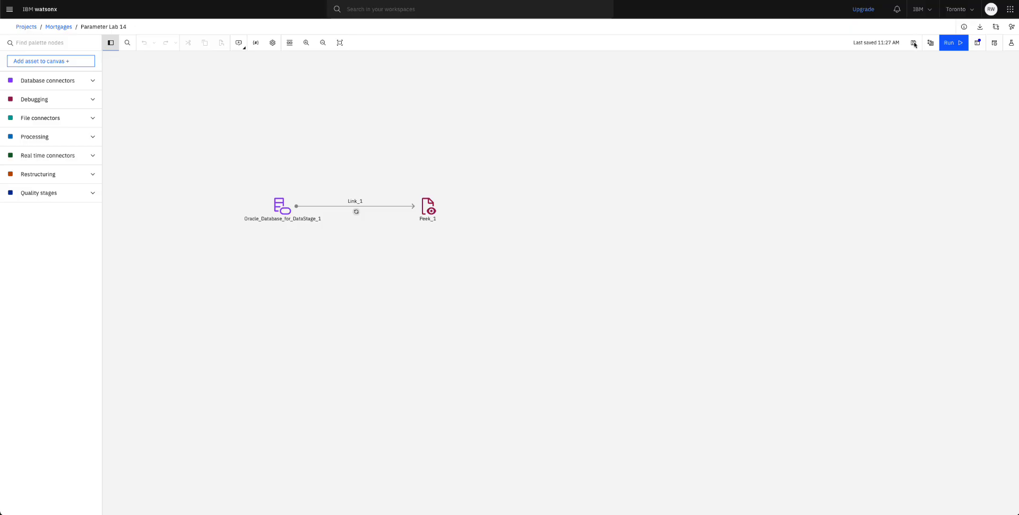
Step: Save the Parameter Lab 14 flow and compile it until 'Compile successful.' appears
left_click(913, 43)
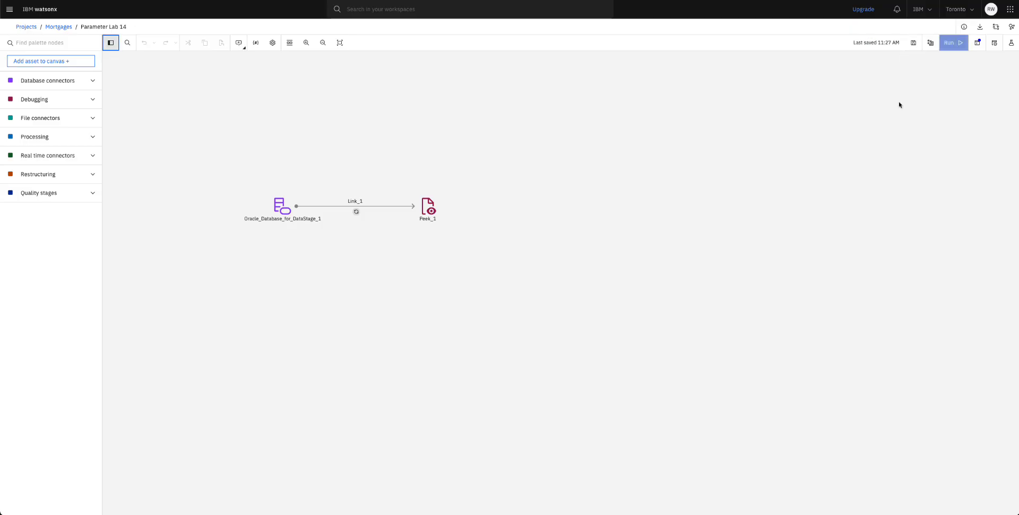
left_click(931, 43)
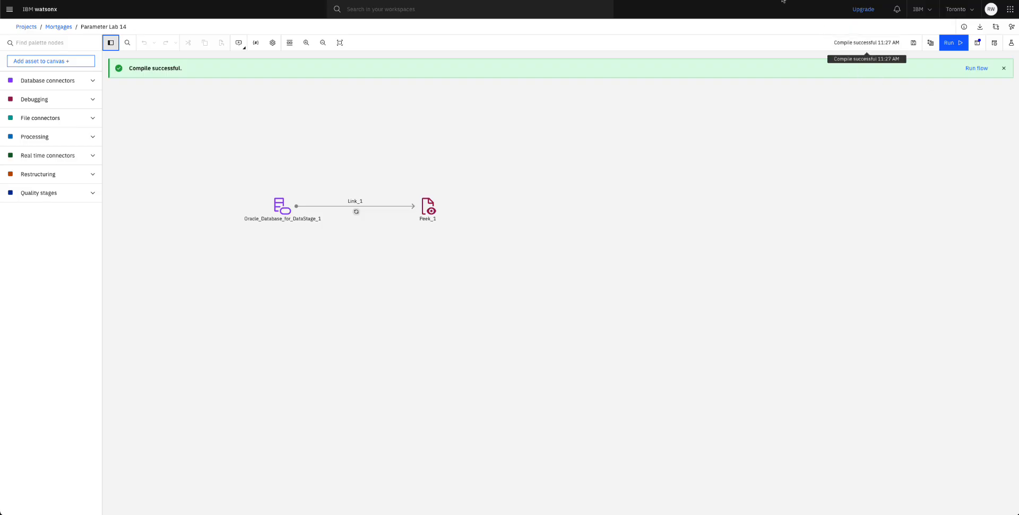
left_click(716, 0)
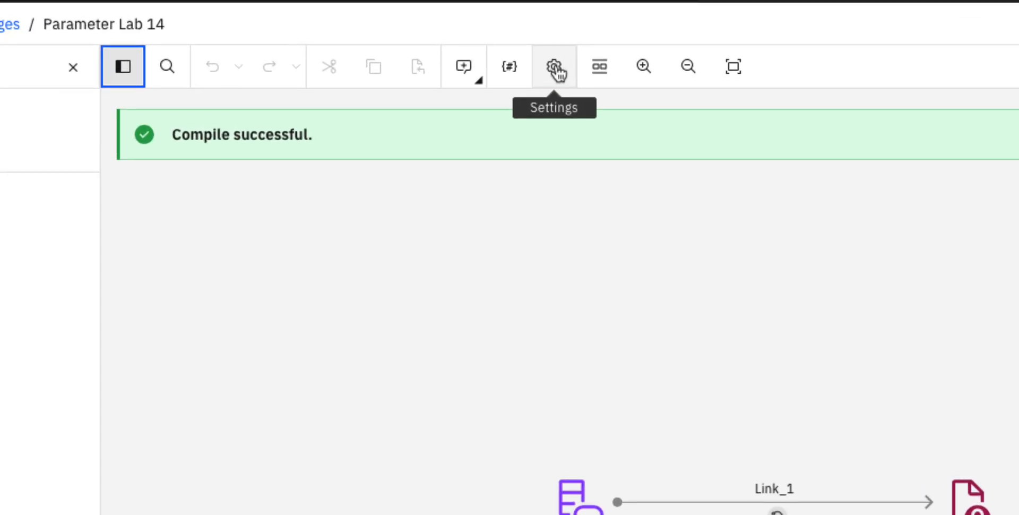
Step: Switch on 'Prompt before running a flow' in the Runtime parameters settings and save
left_click(556, 67)
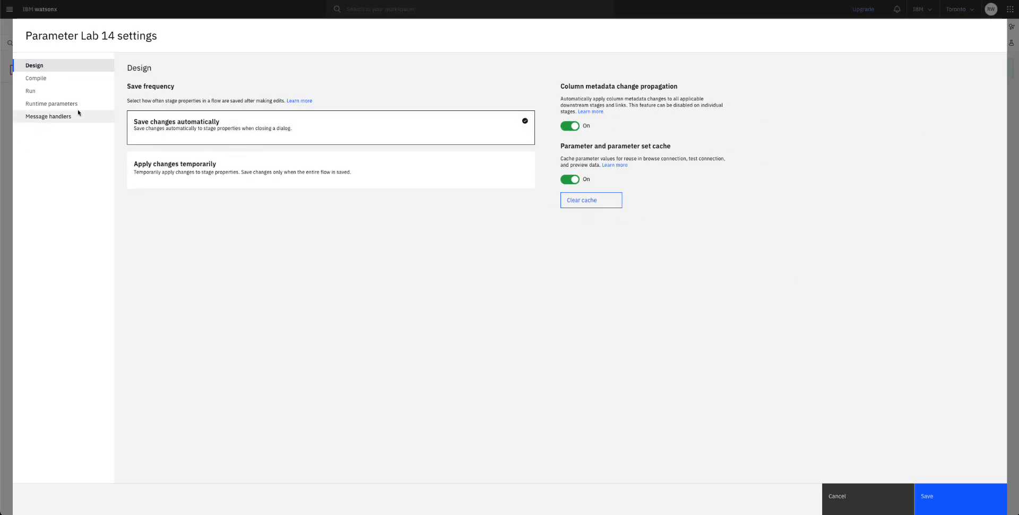
left_click(60, 104)
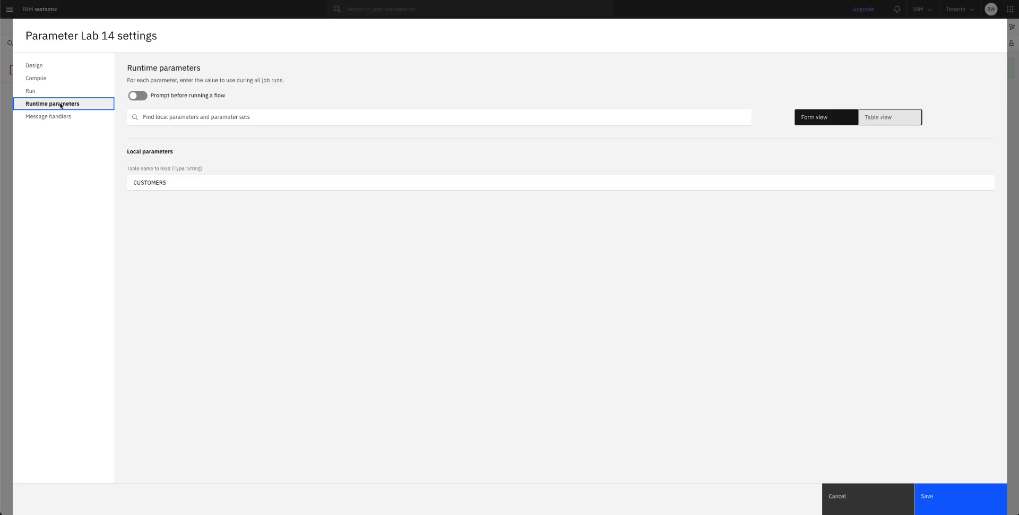
double_click(149, 182)
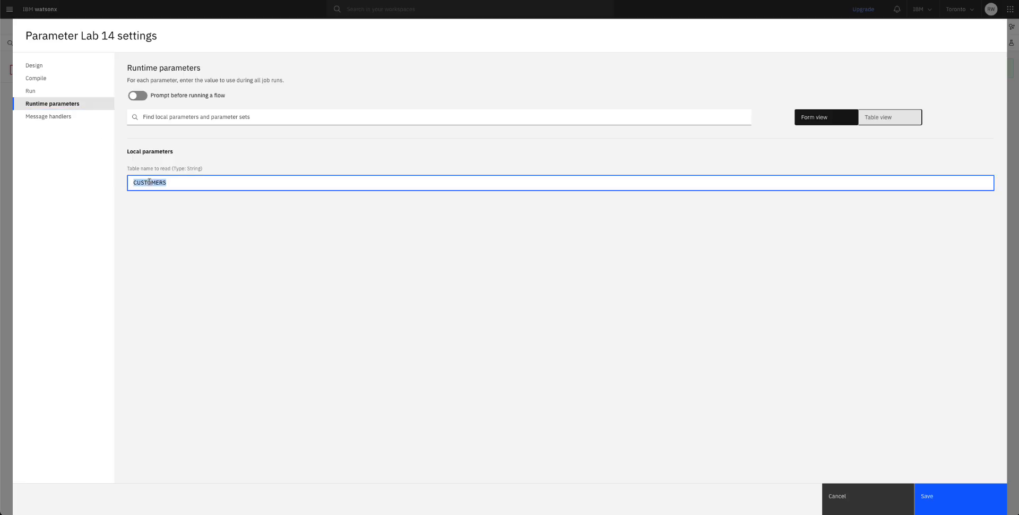
left_click(199, 233)
left_click(138, 96)
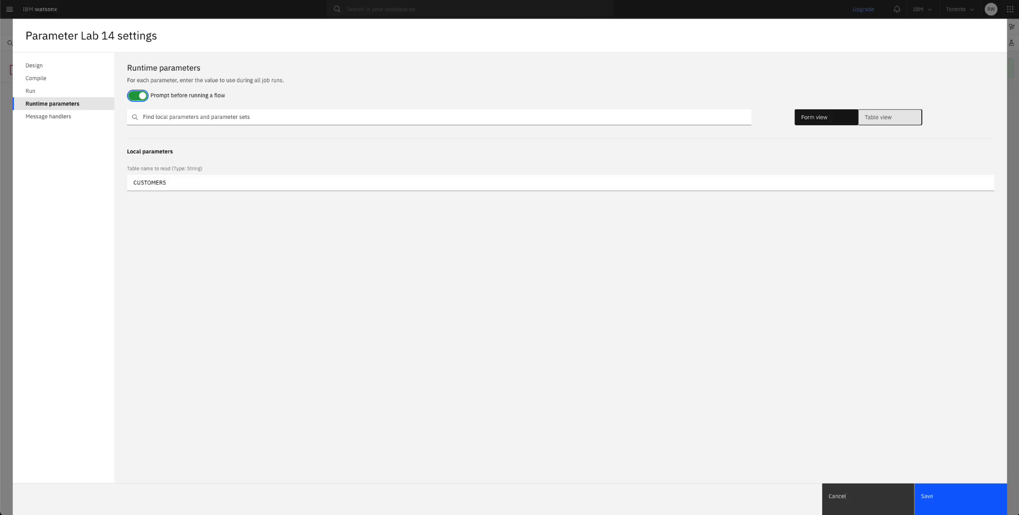
left_click(934, 497)
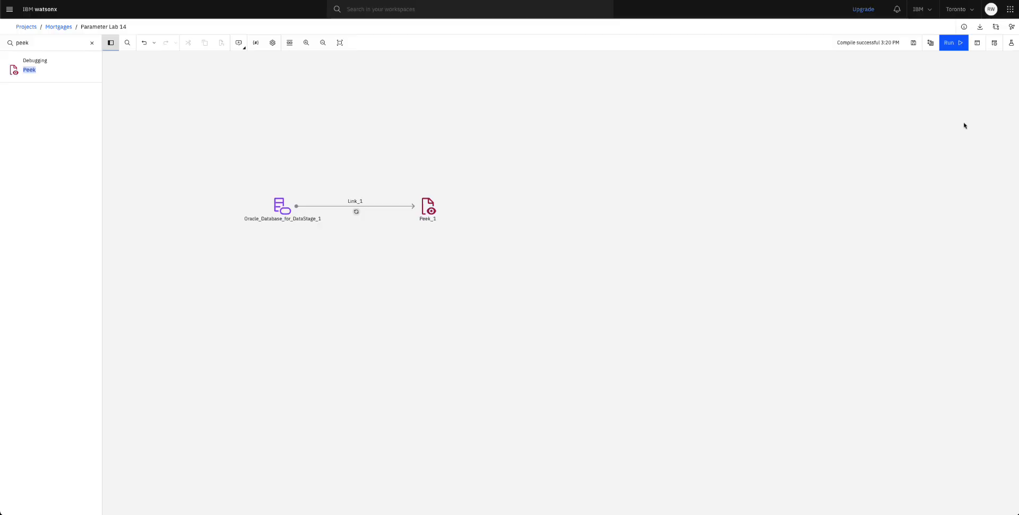
Step: Run the flow with the table name CUSTOMERS and open its job log, enlarging the Logs panel
left_click(950, 45)
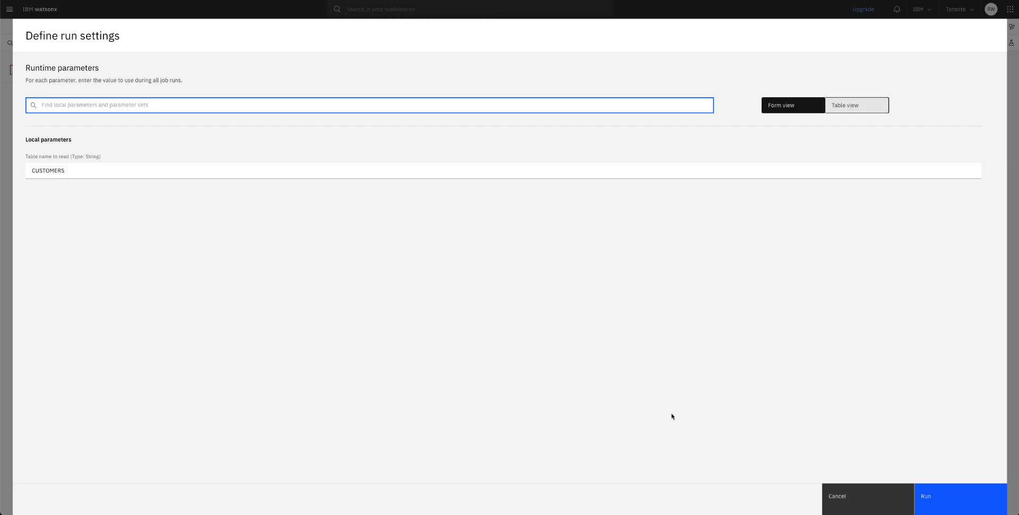
left_click(935, 498)
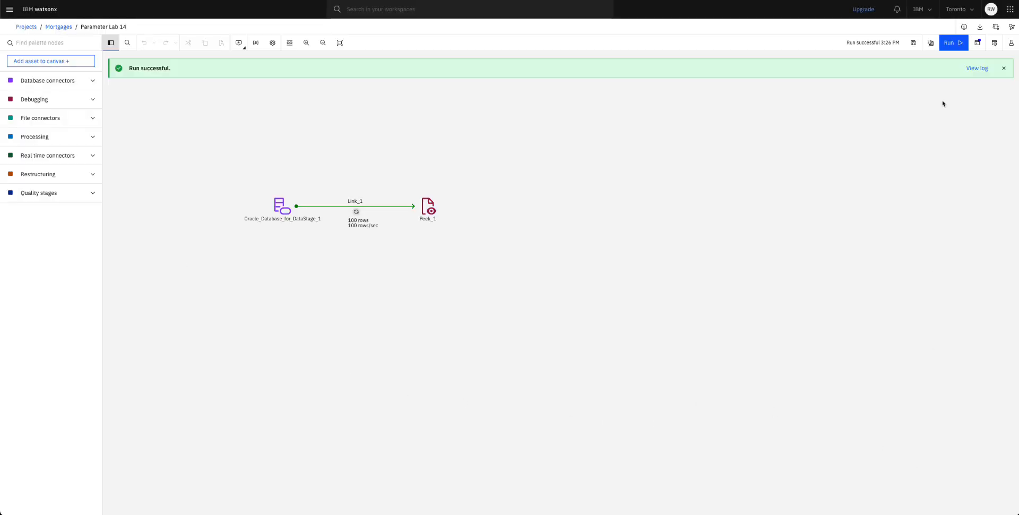
left_click(978, 69)
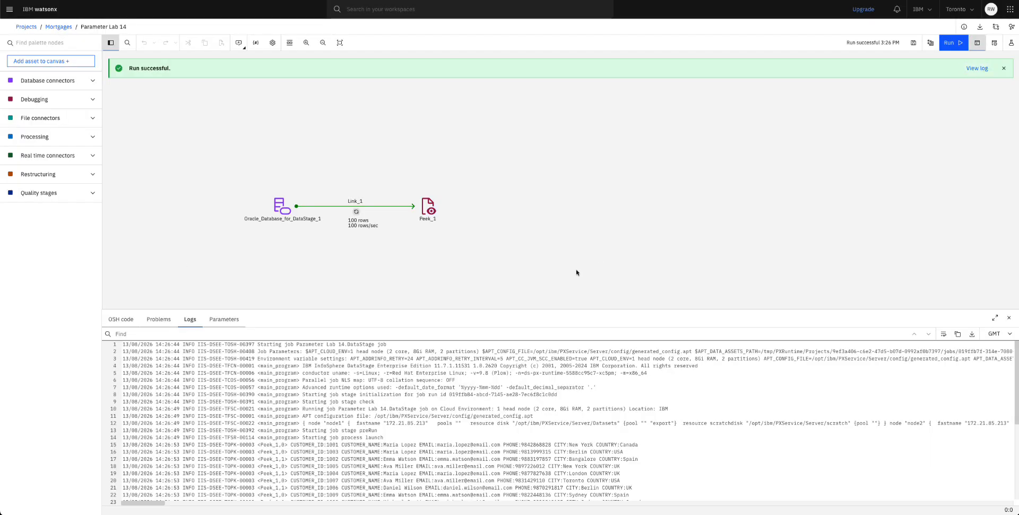
left_click_drag(508, 310, 512, 239)
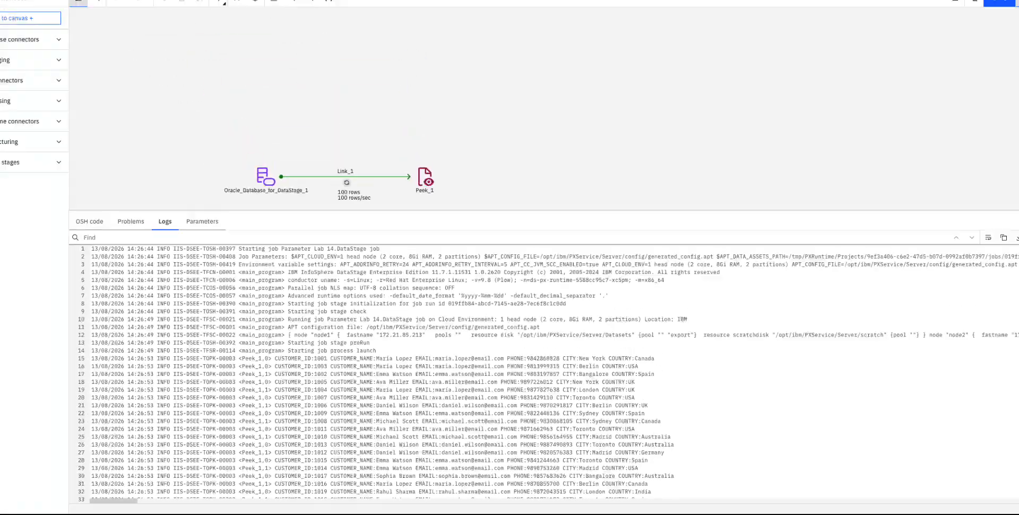
Step: Rerun the flow with the table name changed from CUSTOMERS to ORDERS, then close the log panel
left_click(1009, 246)
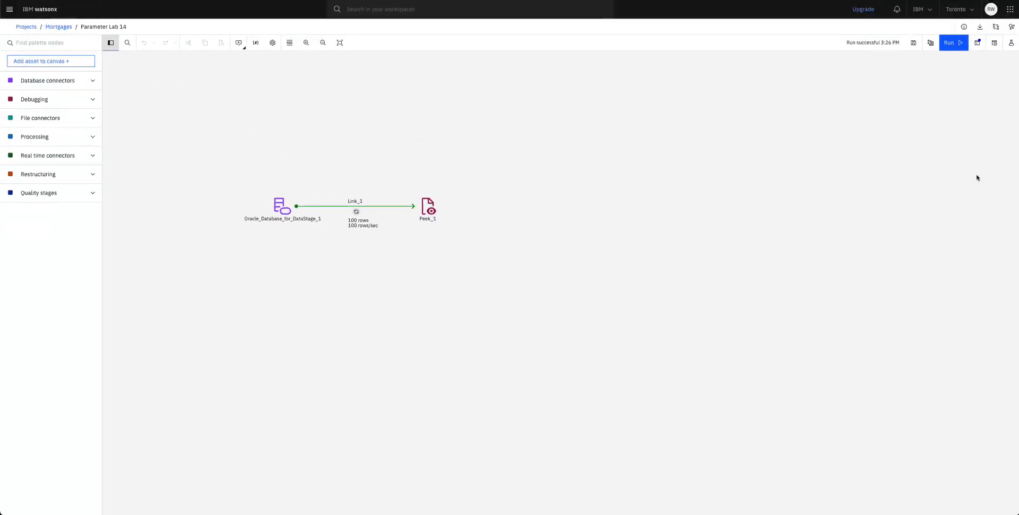
left_click(950, 44)
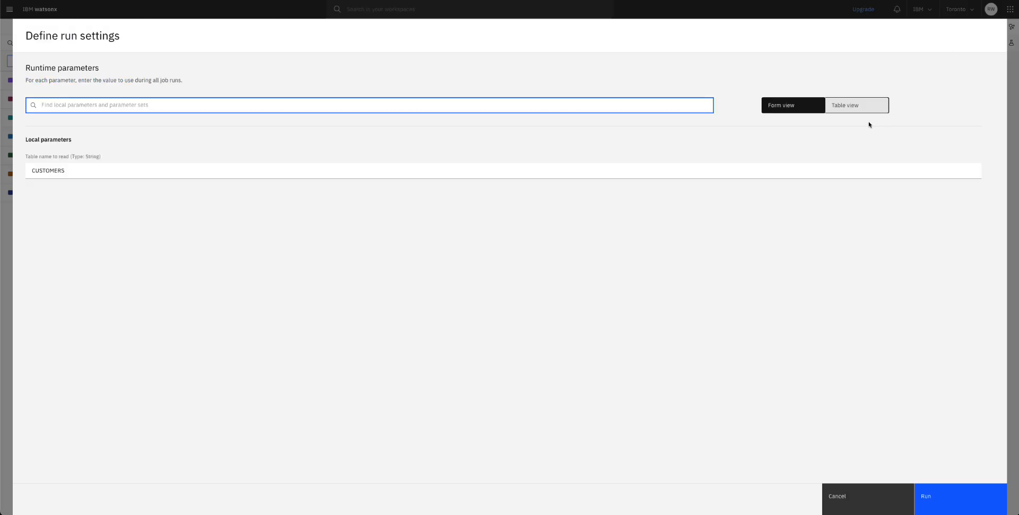
double_click(55, 170)
type("ORDERS")
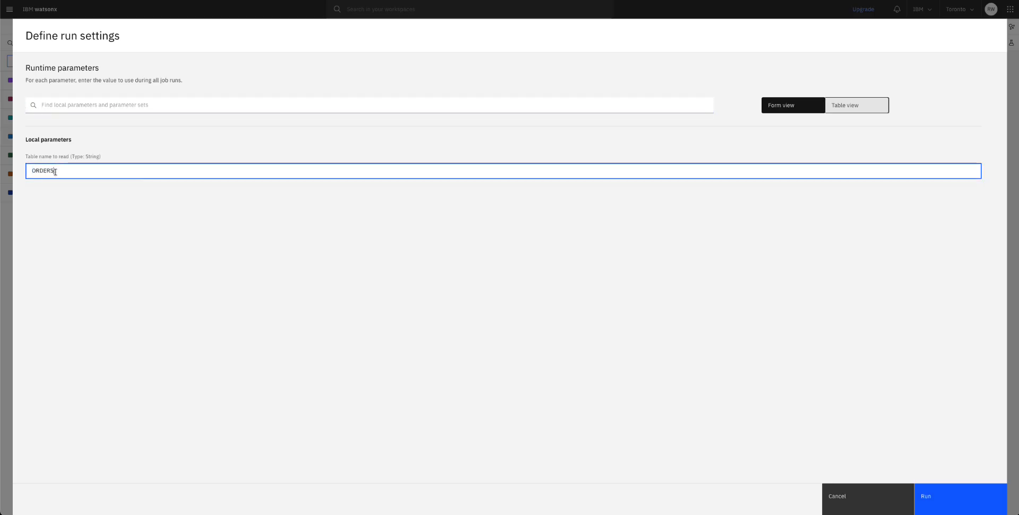
left_click(943, 506)
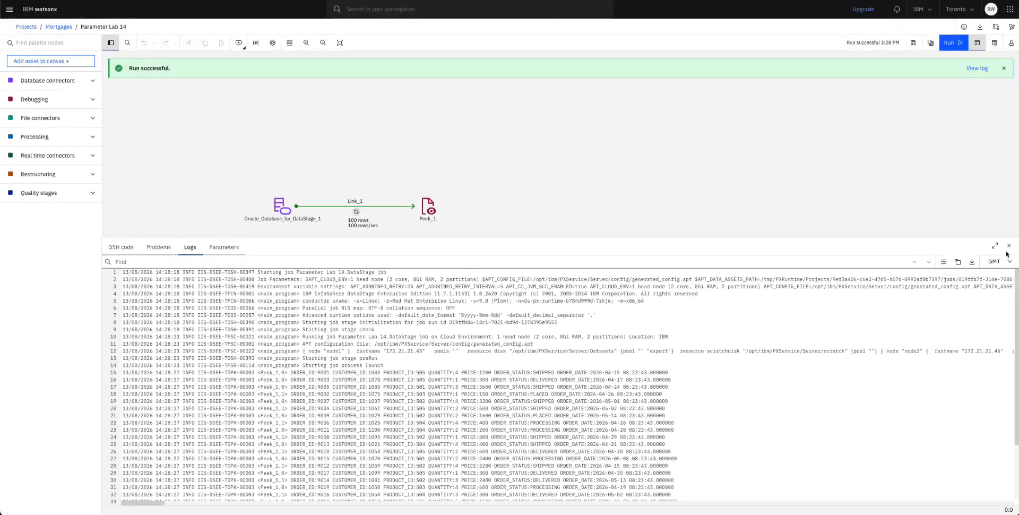
left_click(1009, 246)
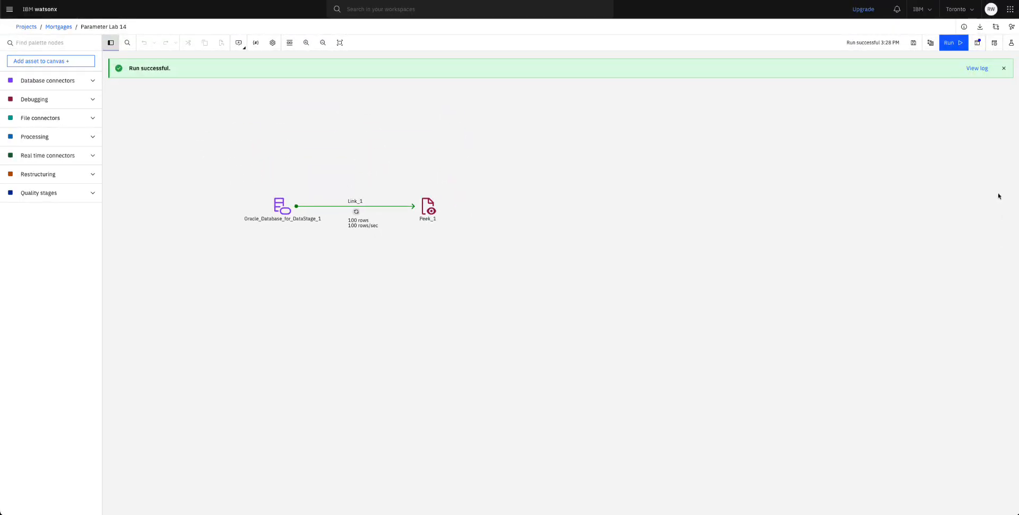
Step: Dismiss the success banner and rerun the flow for the SHIPMENTS table, opening its job log
left_click(1004, 71)
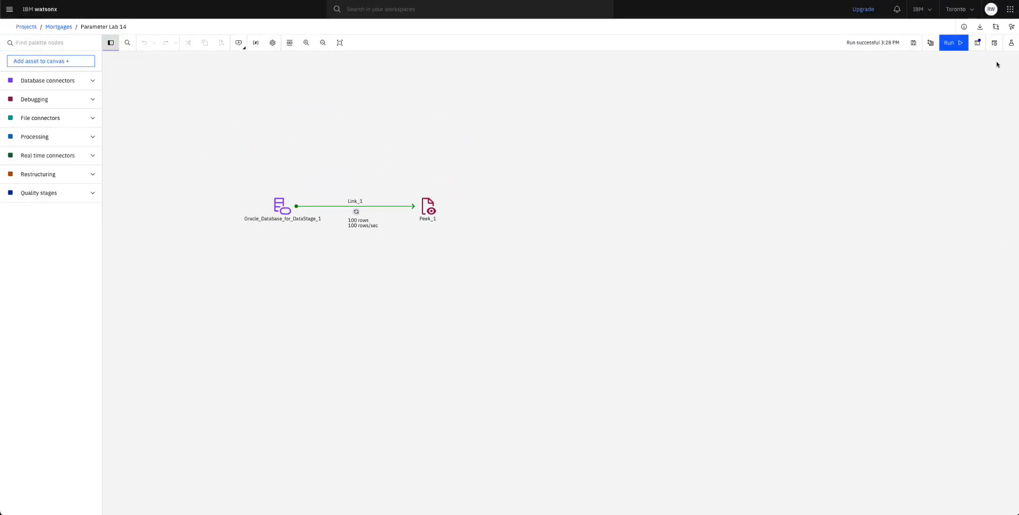
left_click(951, 45)
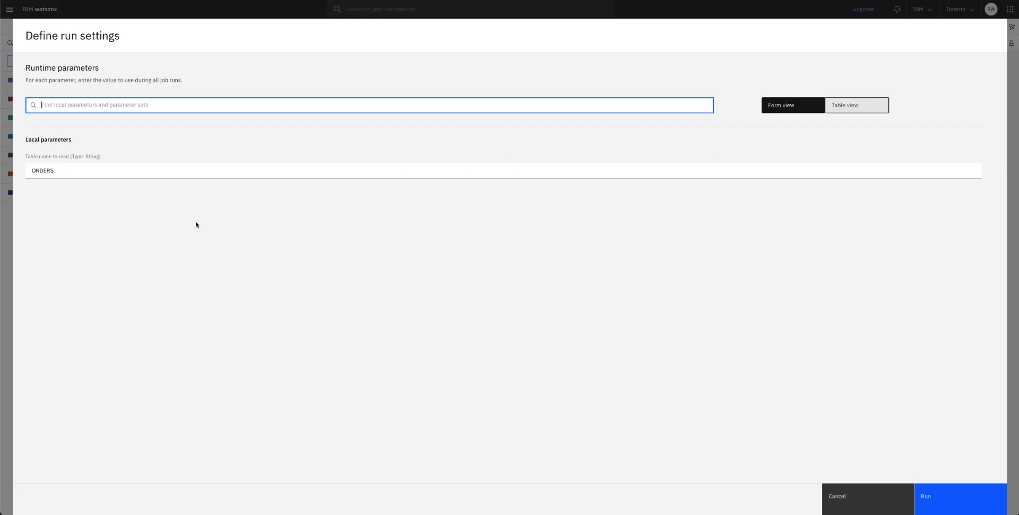
double_click(46, 173)
type("CUSTOMERS")
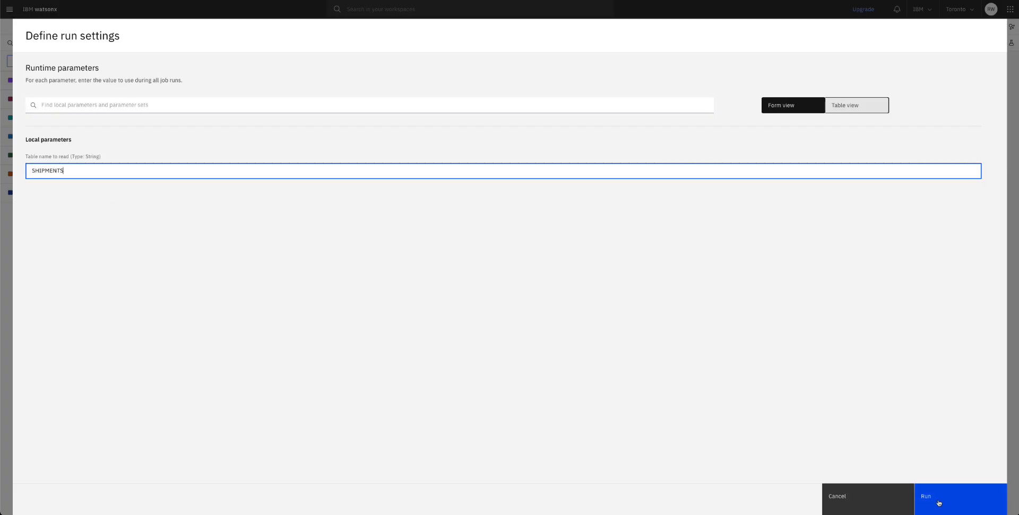
left_click(938, 501)
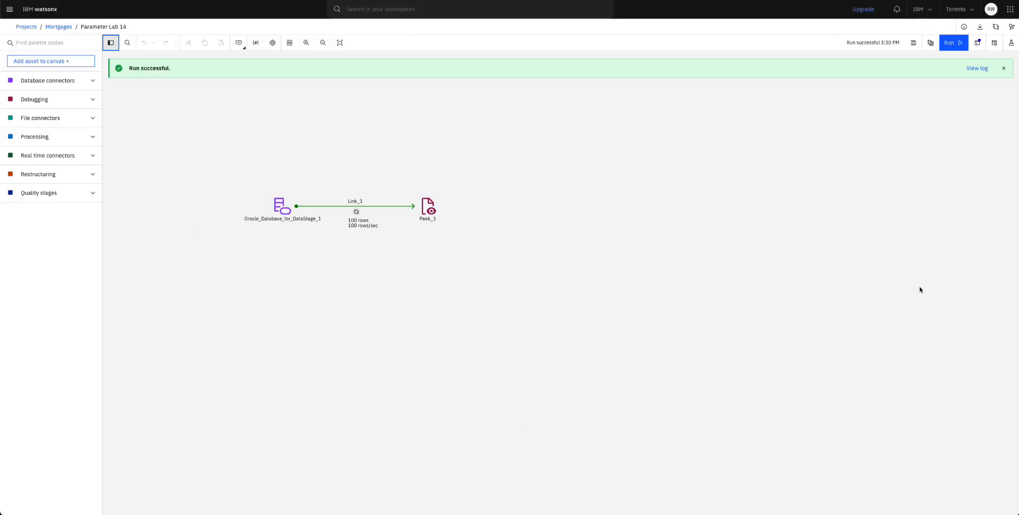
left_click(977, 68)
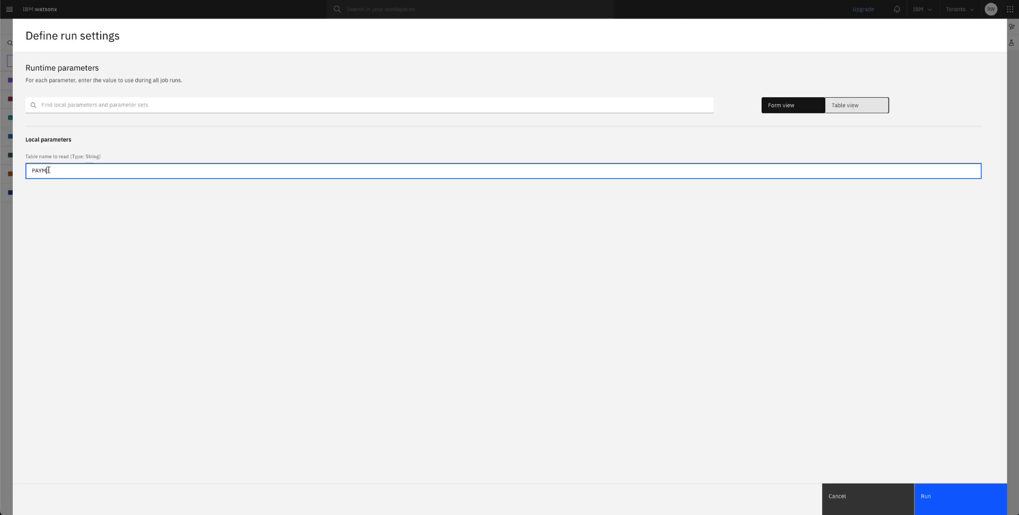
Step: Rerun the flow for PAYMENTS and then PRODUCTS, showing the PRODUCTS job log
type("NTS")
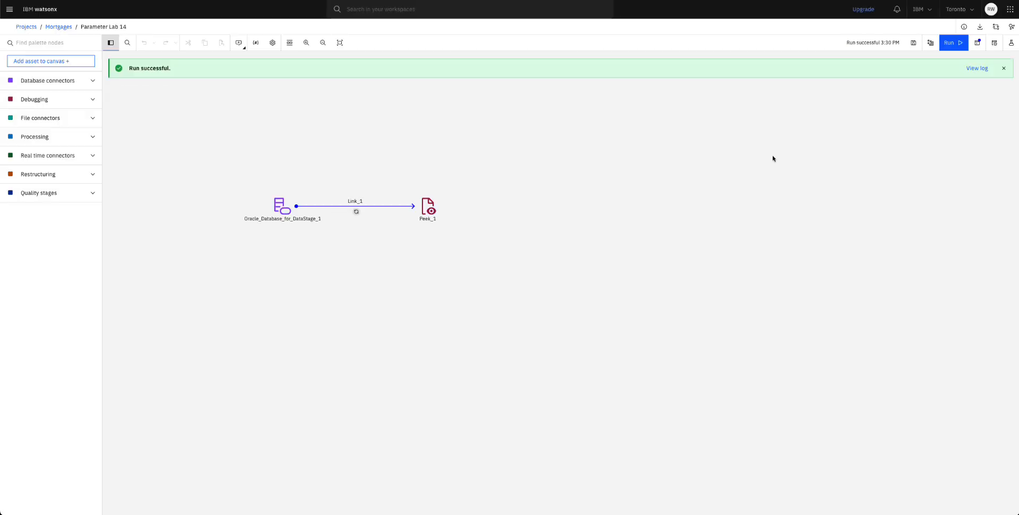
left_click(976, 68)
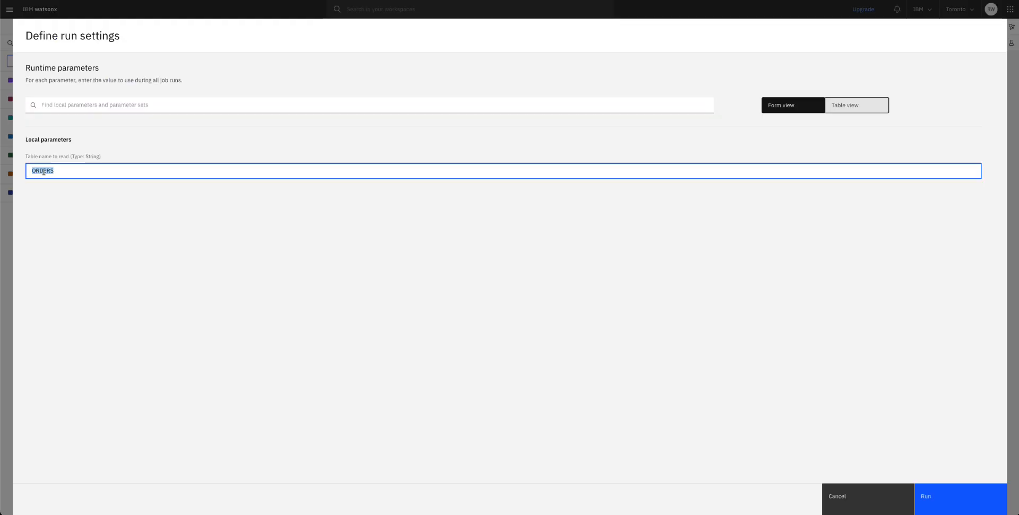
type("PRODUCTS")
left_click(927, 510)
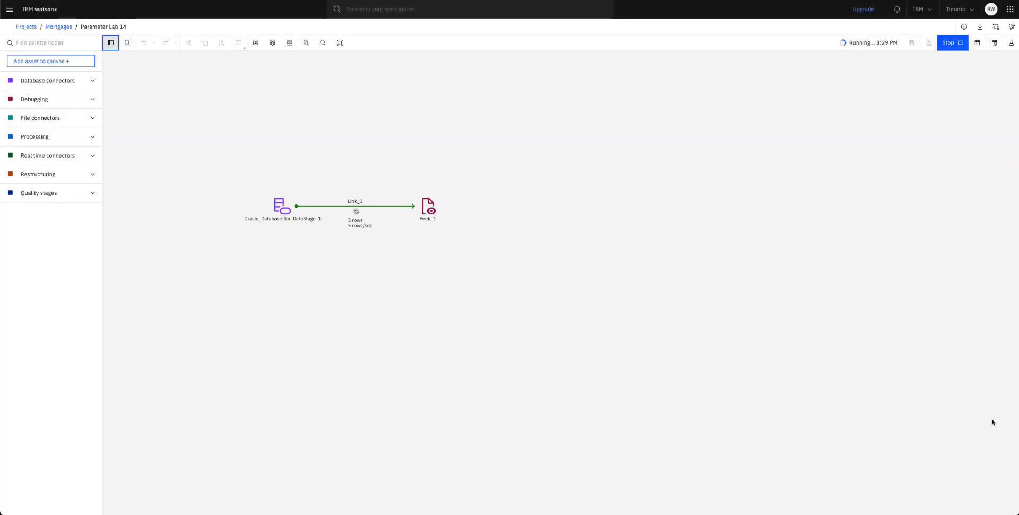
left_click(977, 68)
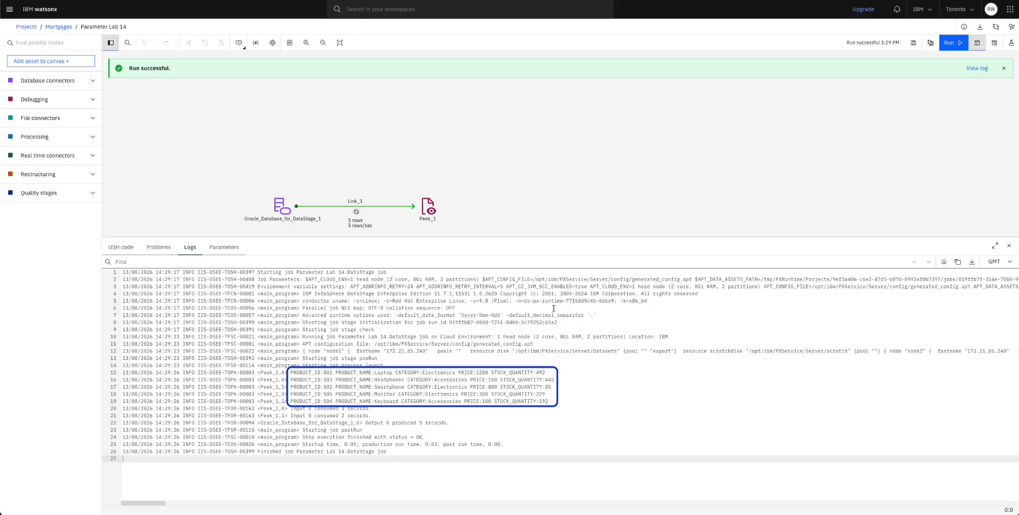